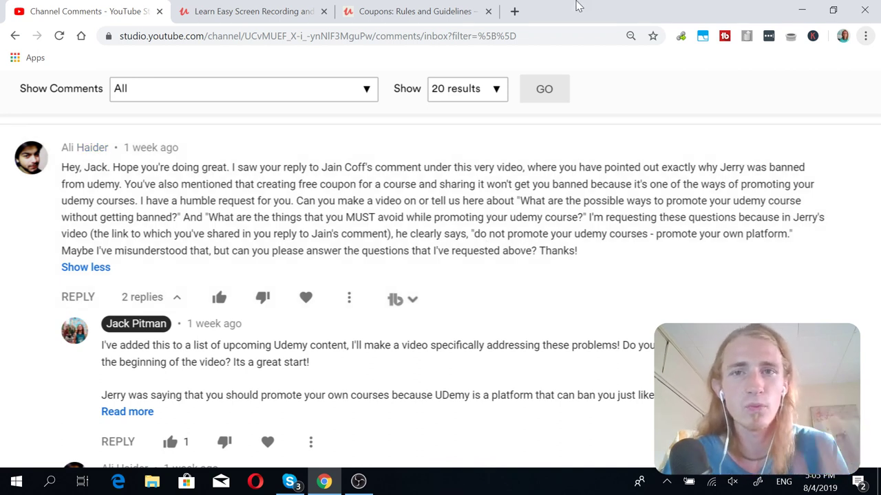
Search for "youtube jerry banfeild" in a new tab, open Jerry Banfield's YouTube channel and look over its home page
click(514, 11)
text(you)
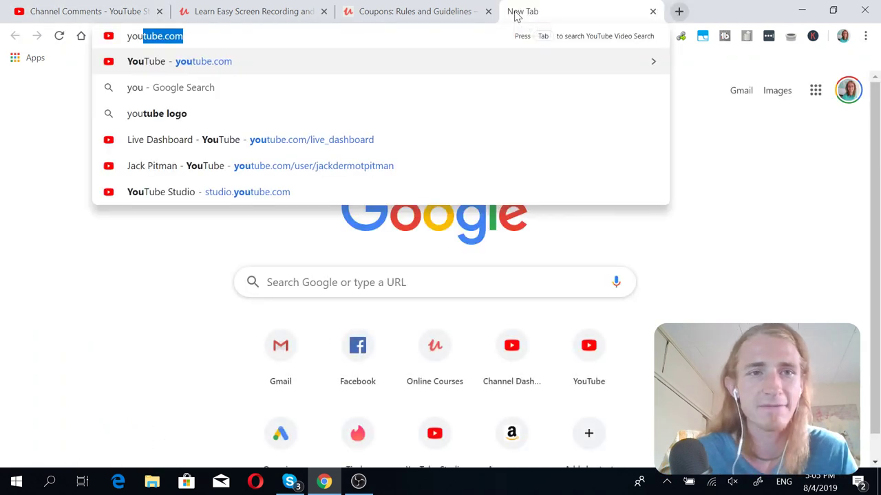
text(tube jerry ba)
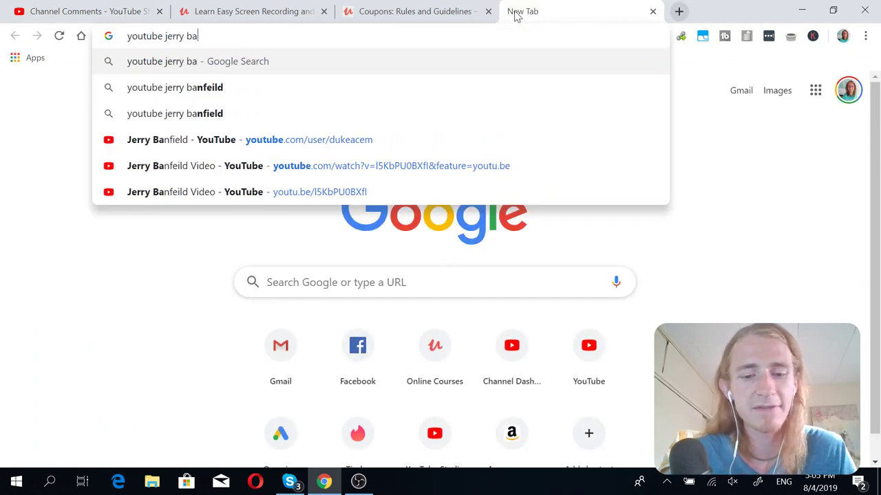
text(nfeild)
key(Return)
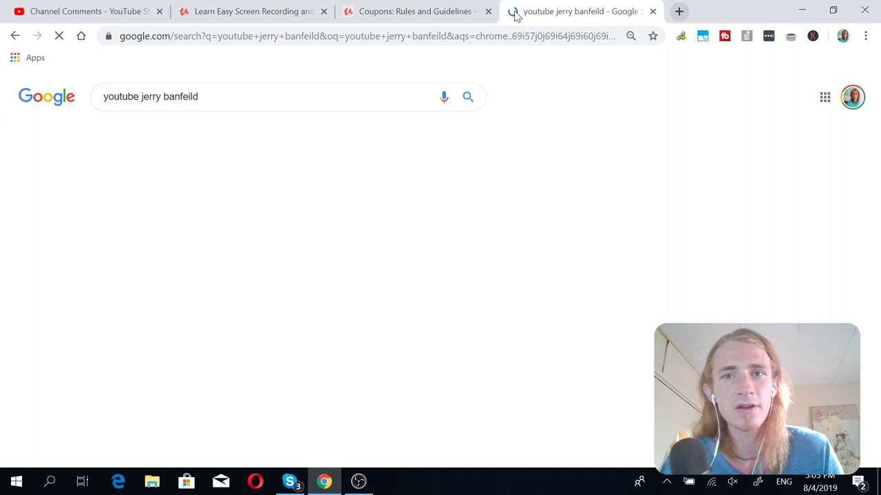
click(201, 237)
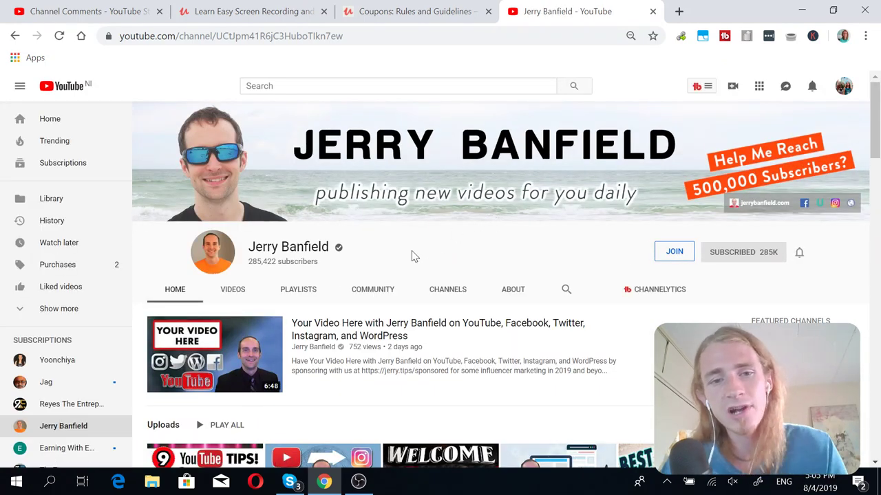
scroll(396, 348, down, 3)
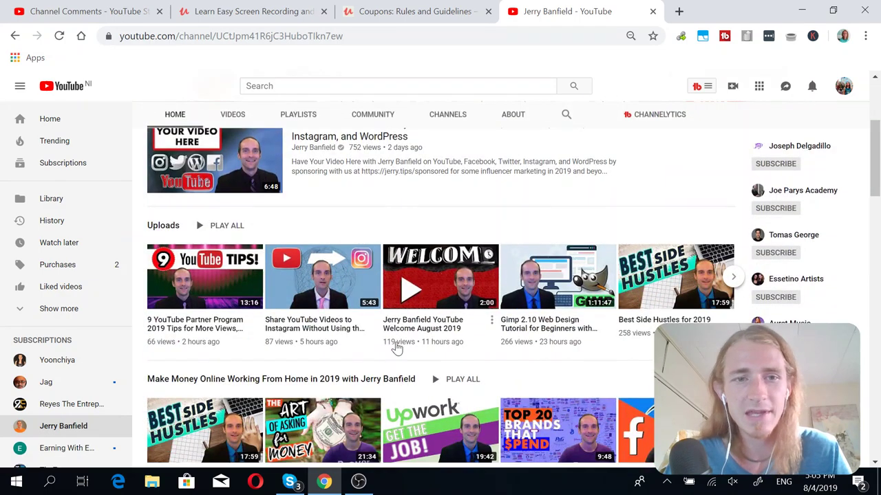
scroll(396, 349, down, 2)
scroll(396, 349, up, 2)
scroll(397, 349, up, 3)
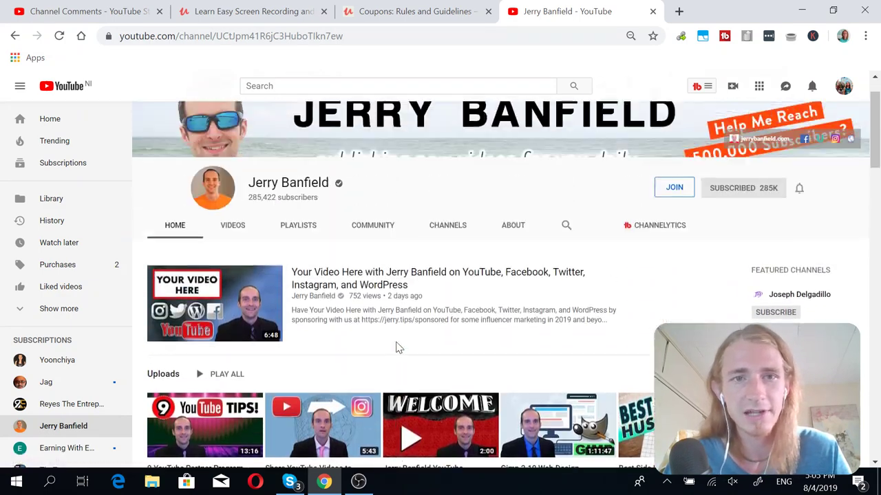
Search YouTube for "jerry banfeild udemy" and look through the resulting videos about his Udemy ban
click(247, 86)
text(jerr)
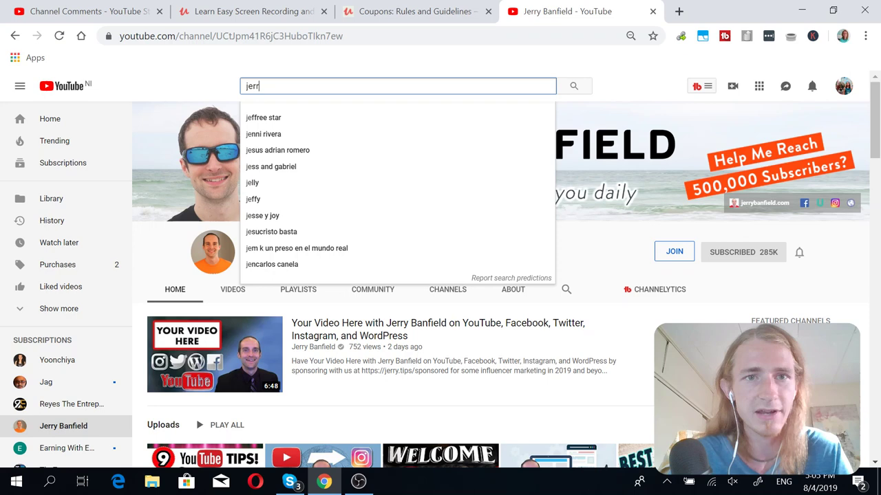
text(y banfe)
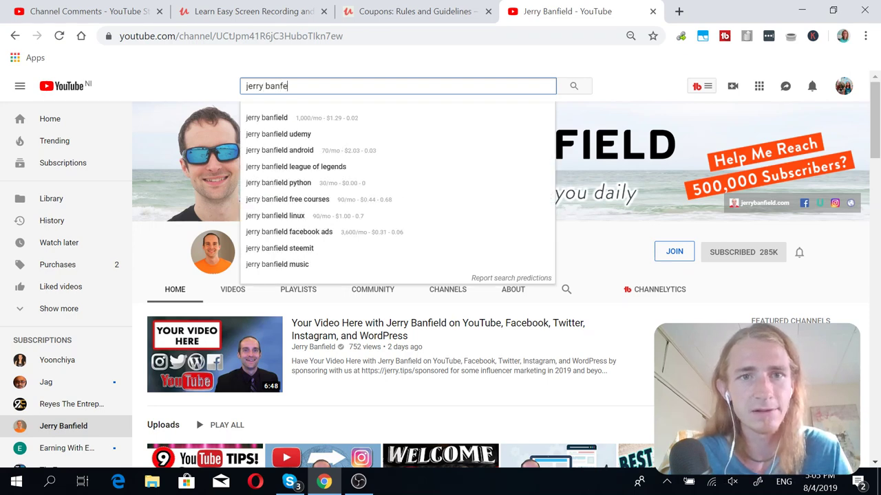
text(ild udemy)
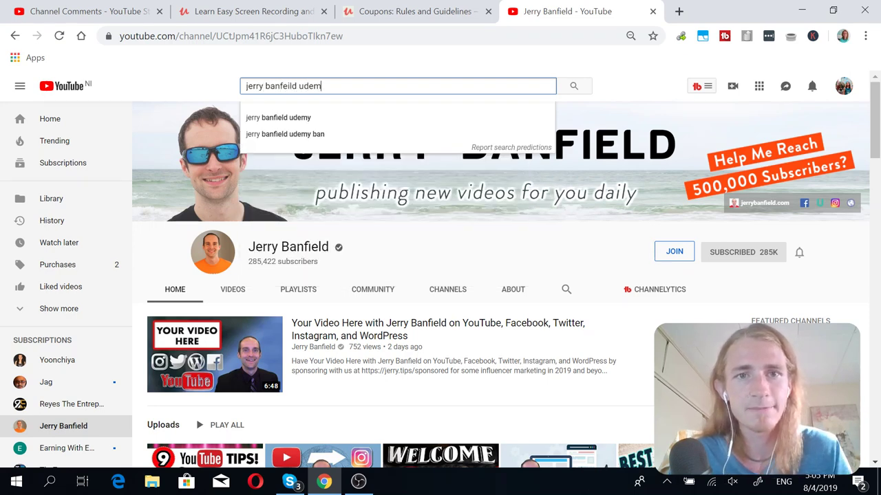
key(Return)
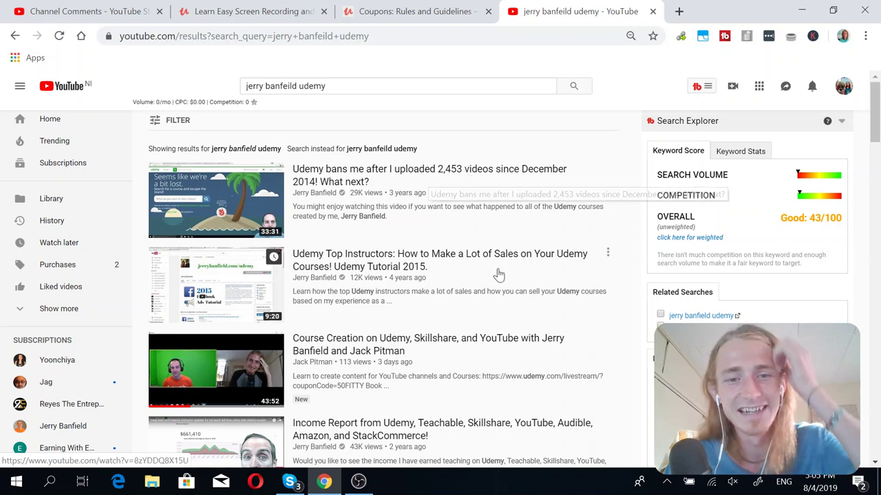
scroll(497, 276, down, 5)
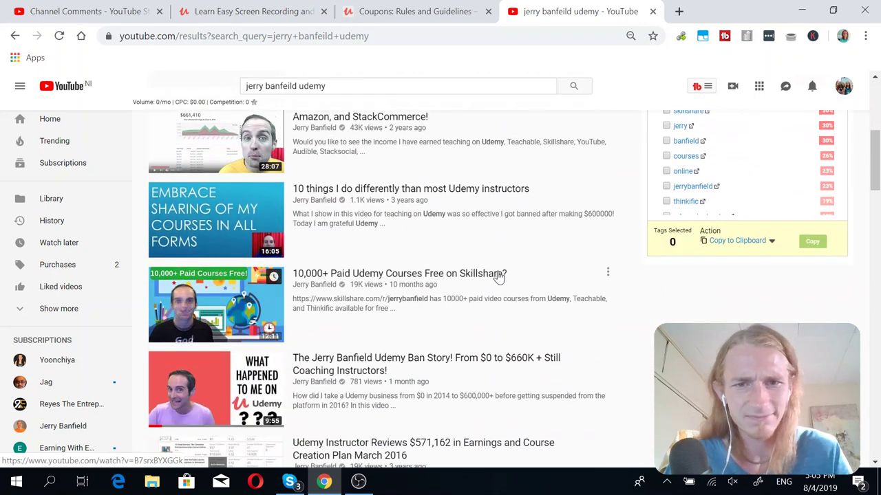
scroll(499, 278, down, 2)
scroll(498, 277, down, 1)
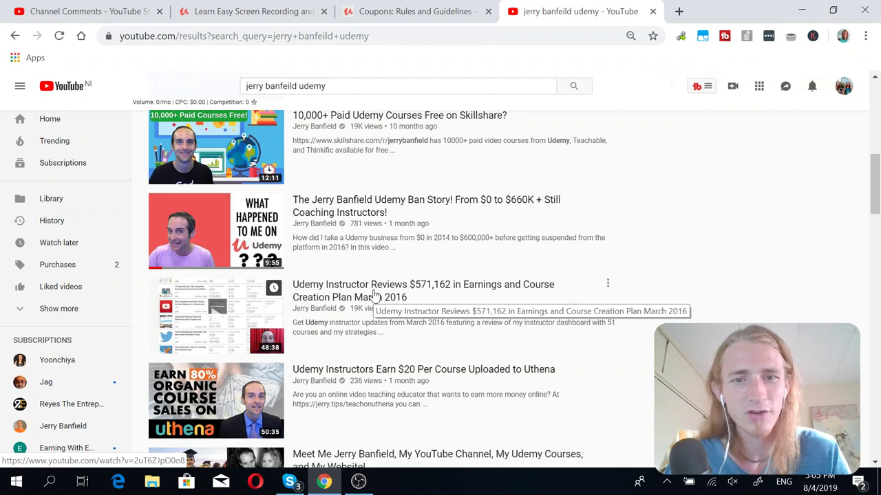
Return to the channel comments and highlight the quote "do not promote your udemy courses - promote your own platform." in the viewer's comment
click(385, 9)
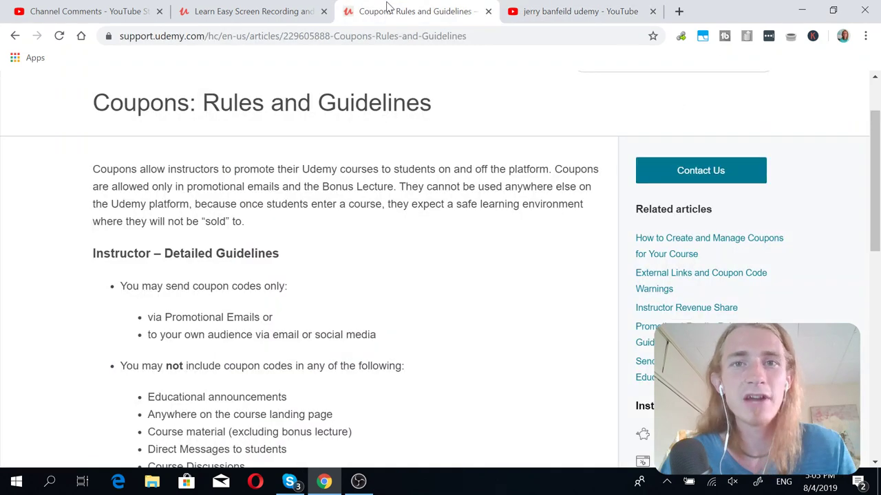
click(271, 5)
click(117, 7)
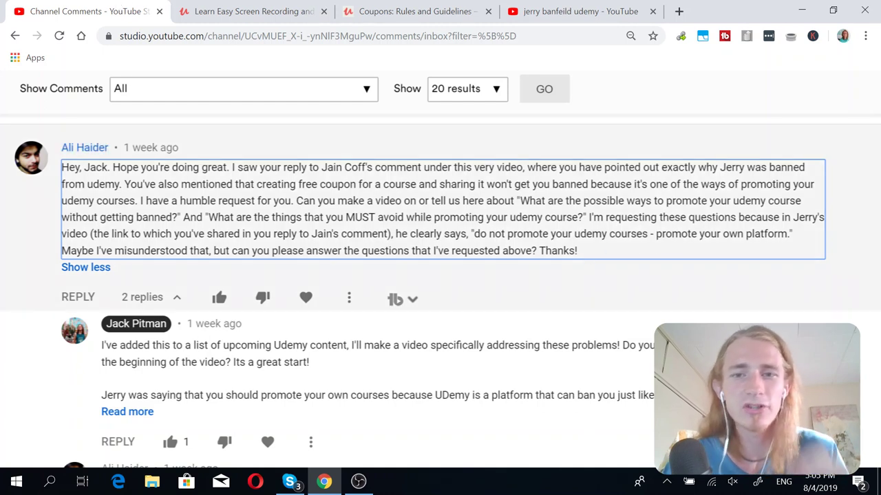
drag(472, 234, 828, 219)
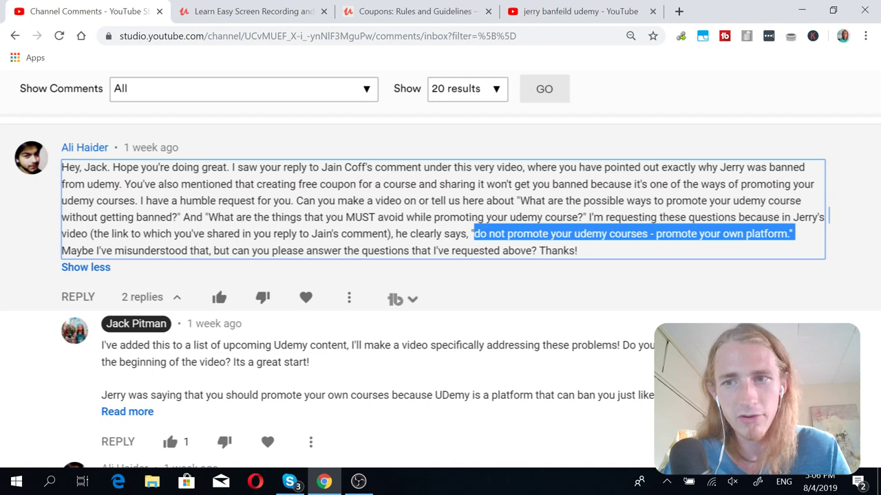
click(828, 216)
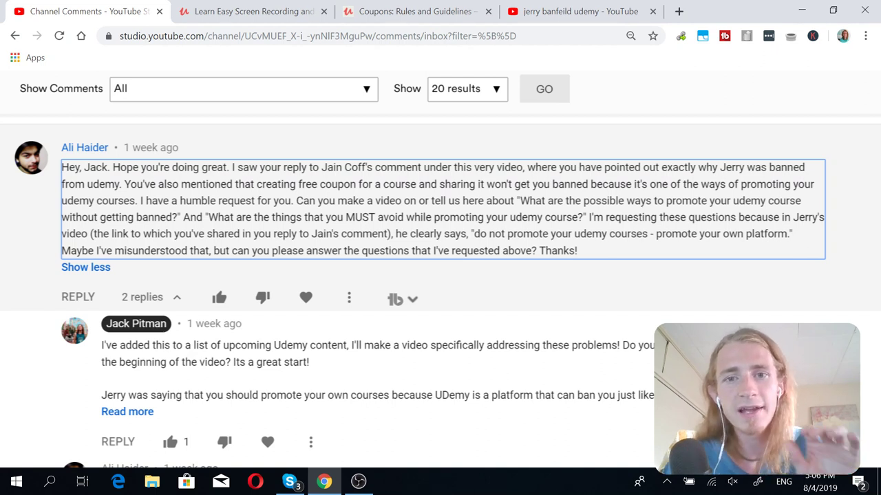
double_click(480, 234)
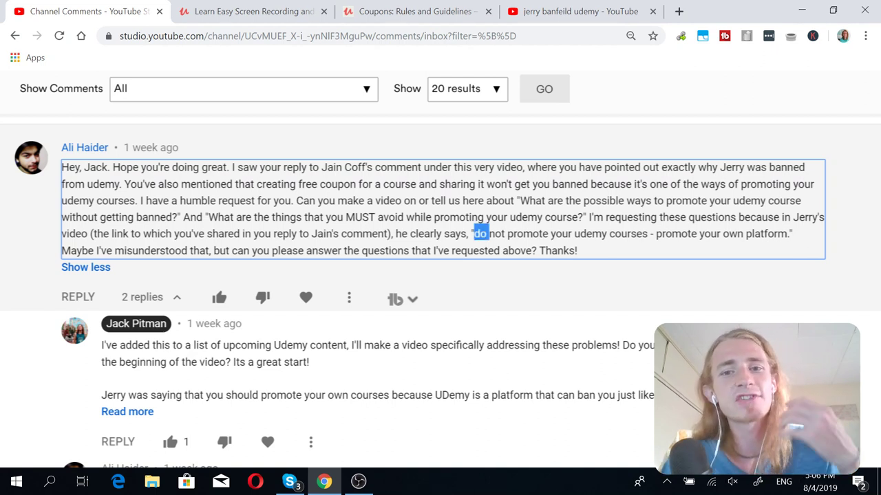
double_click(528, 234)
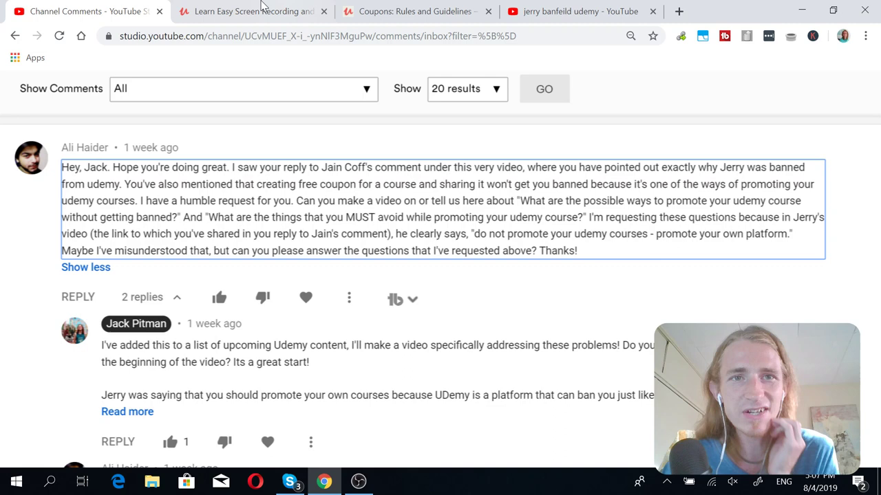
Go to the OBS course's promotions page on Udemy and copy the link for the YTCSTMLNK coupon
click(239, 9)
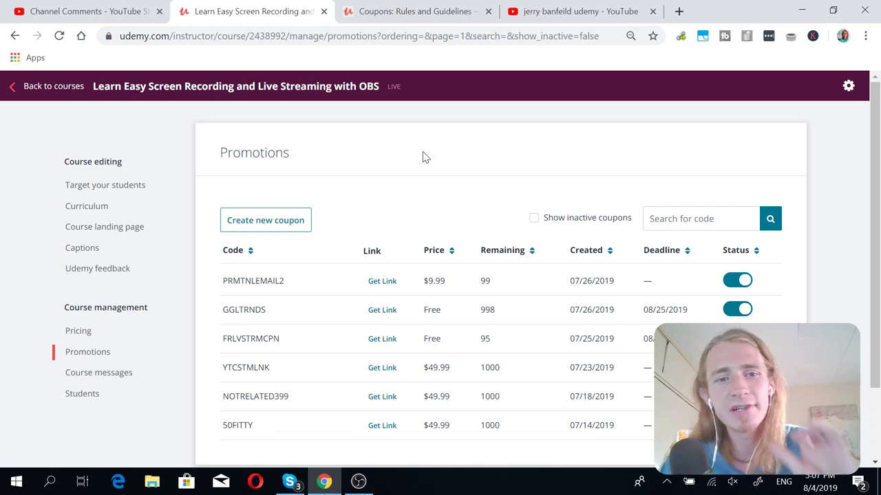
scroll(424, 157, down, 1)
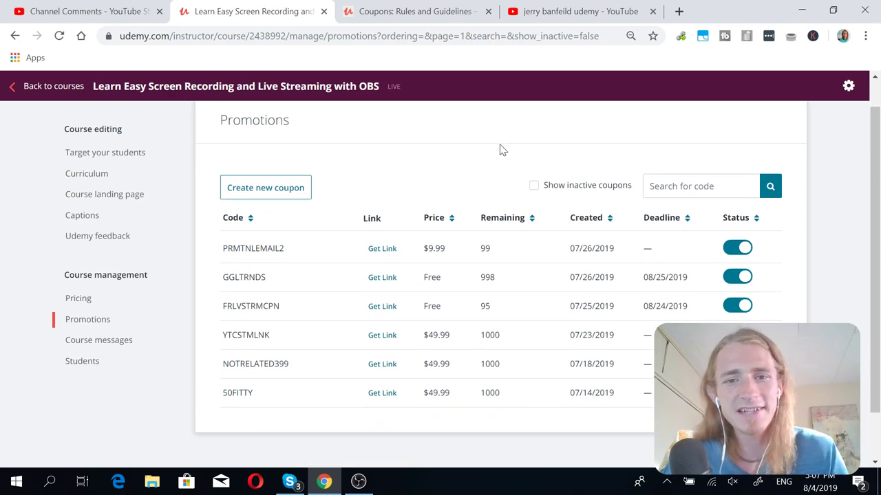
click(383, 337)
click(586, 131)
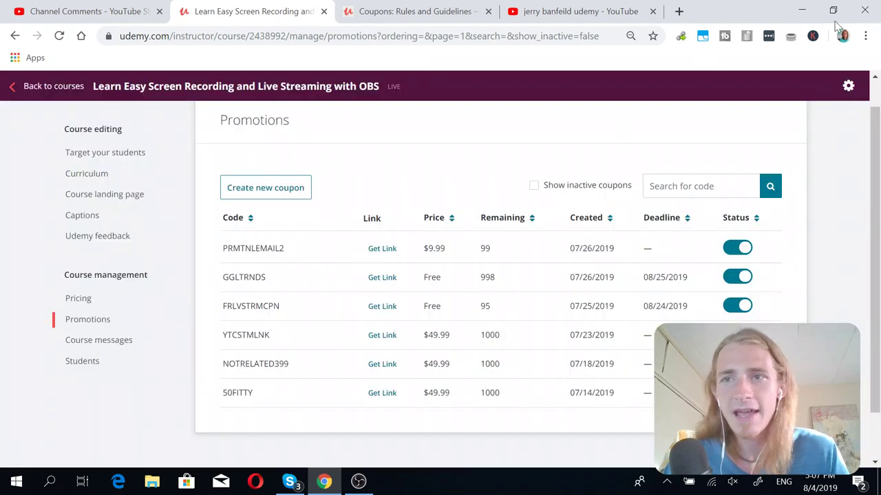
Load the copied YTCSTMLNK link in an incognito window and highlight the course's discounted price before closing the window
click(865, 35)
click(804, 87)
key(ctrl+v)
key(Return)
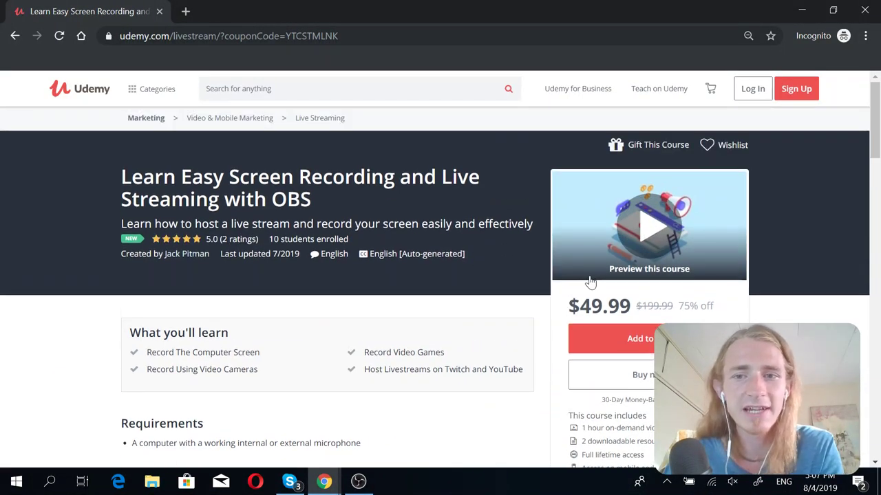
drag(568, 306, 637, 315)
click(637, 315)
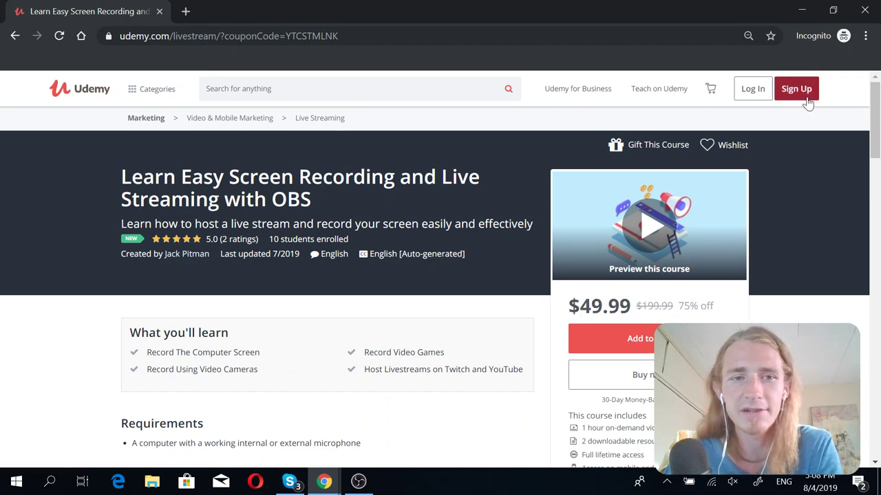
click(866, 11)
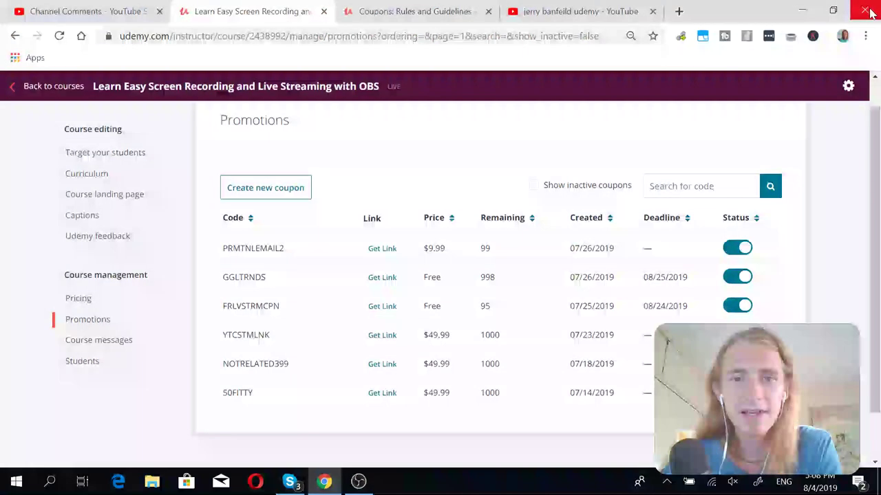
Get the PRMTNLEMAIL2 coupon link and check the course price it gives in an incognito window
click(382, 248)
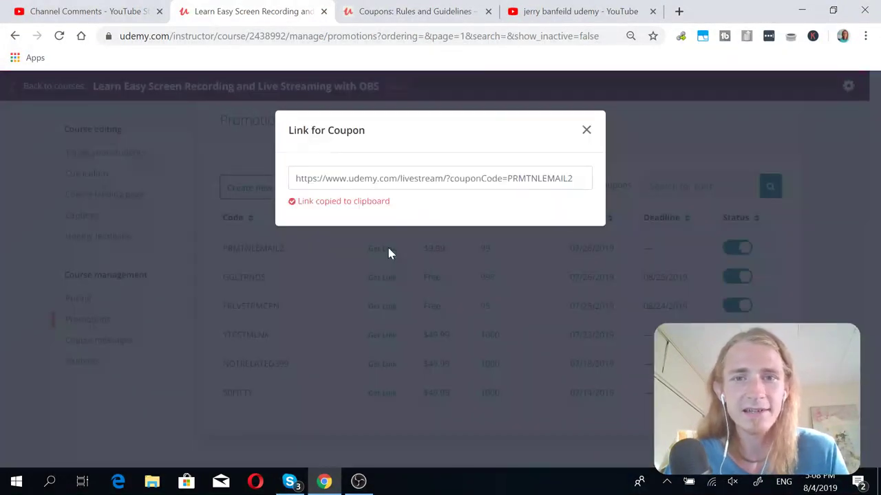
click(865, 36)
click(780, 87)
key(ctrl+v)
key(Return)
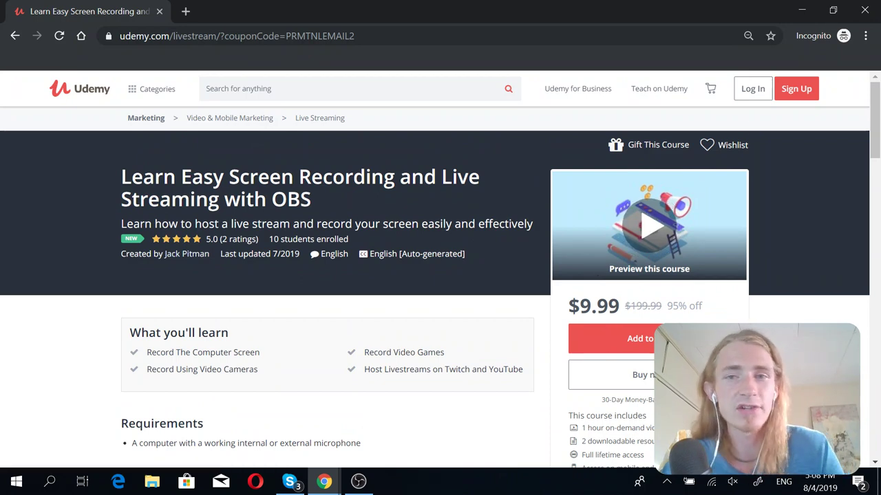
click(864, 11)
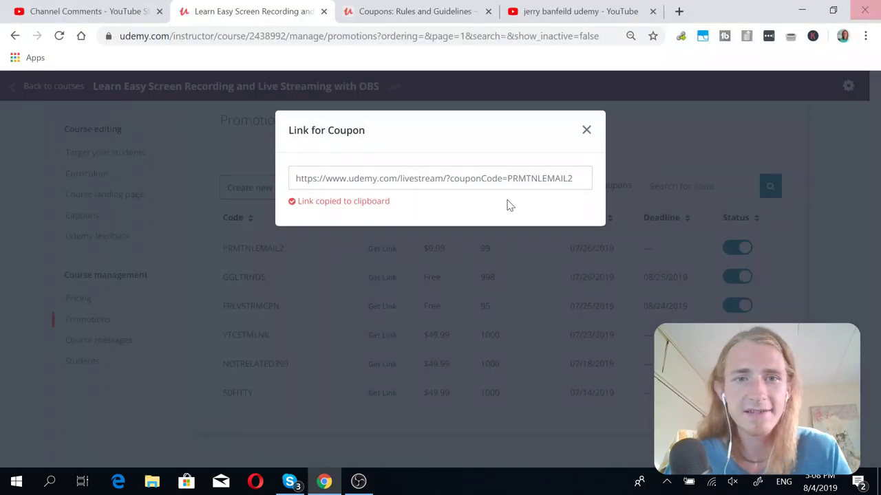
Get the GGLTRNDS coupon link and check the course price it gives in an incognito window, closing the link dialog at the end
click(379, 284)
click(381, 276)
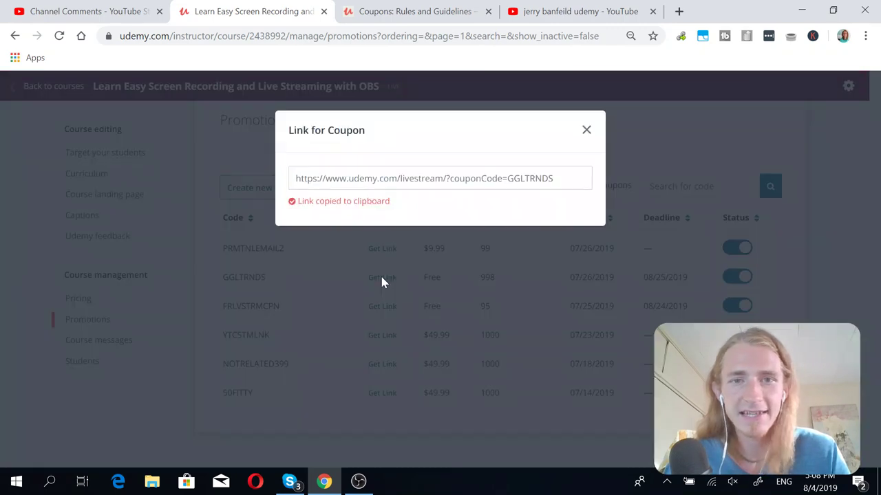
click(865, 36)
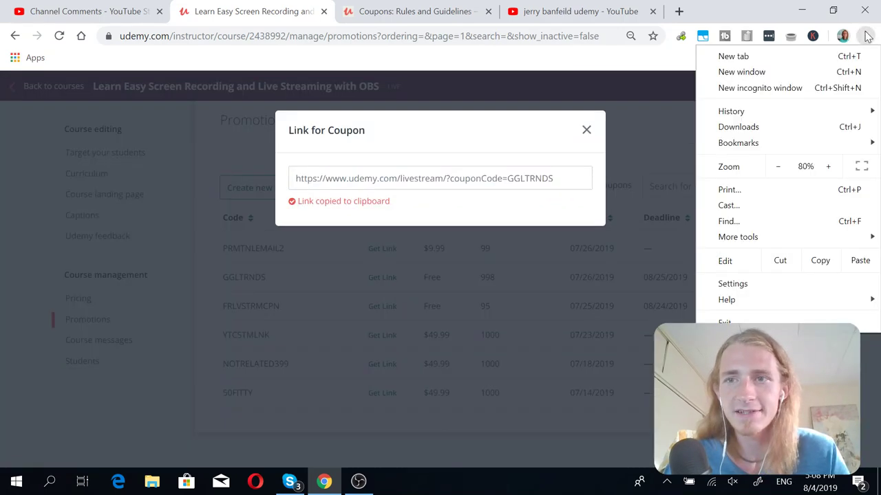
click(788, 87)
key(ctrl+v)
key(Return)
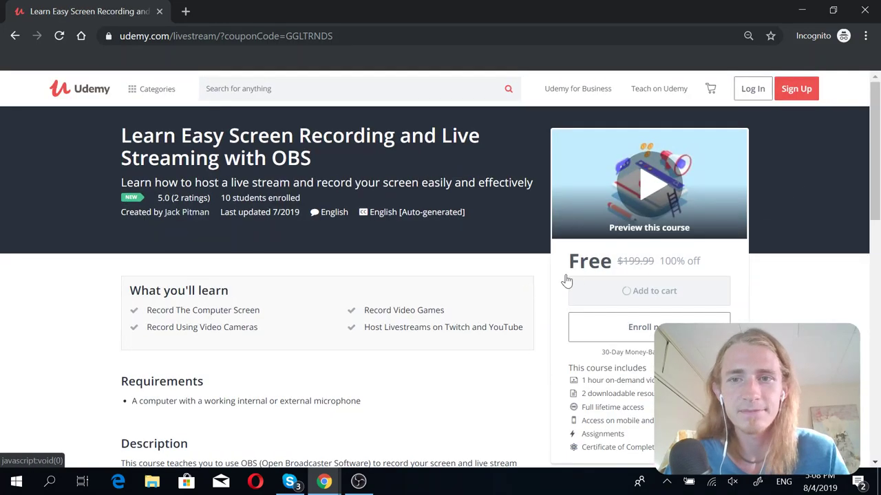
click(864, 11)
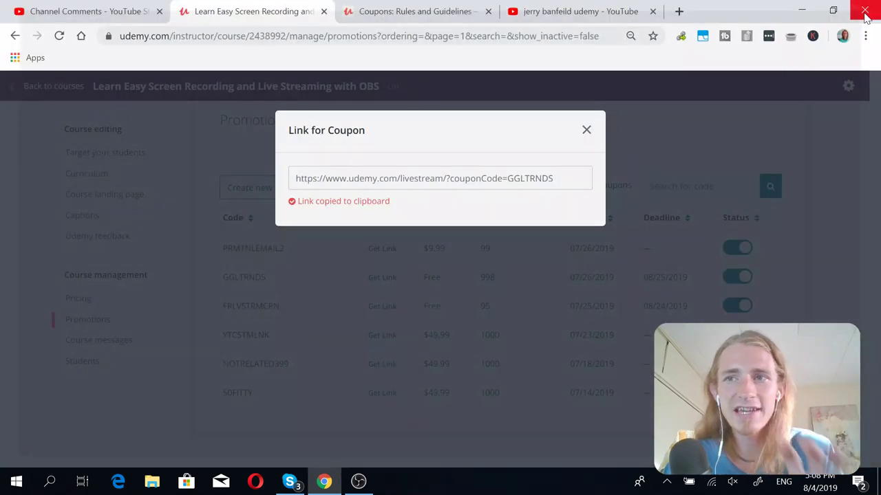
click(586, 131)
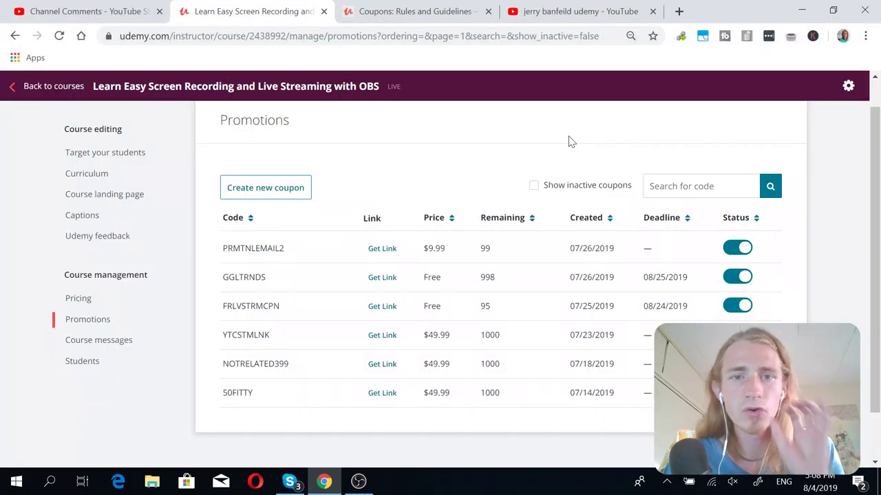
Review the course's coupon list and highlight the price of the YTCSTMLNK coupon
scroll(413, 165, up, 1)
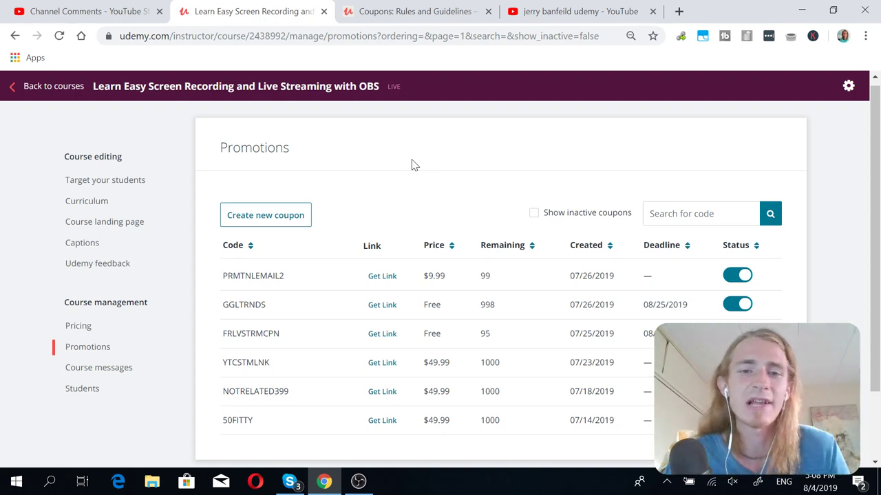
scroll(412, 165, down, 1)
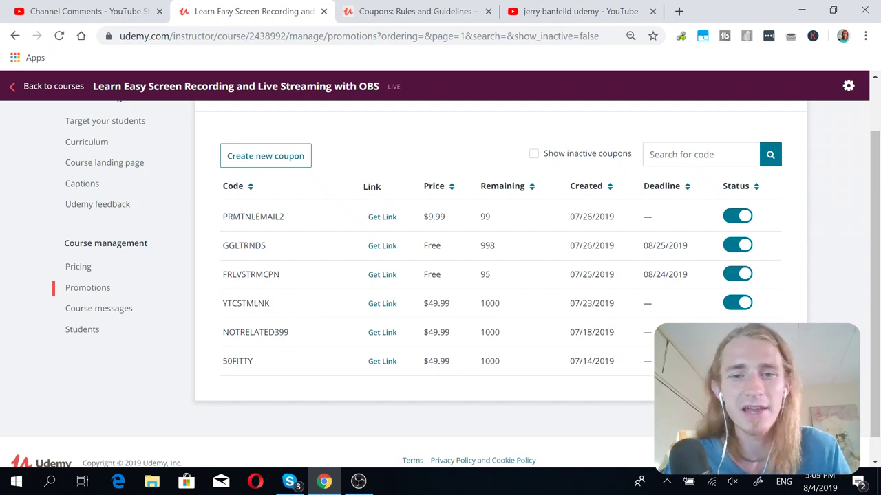
double_click(436, 303)
click(323, 313)
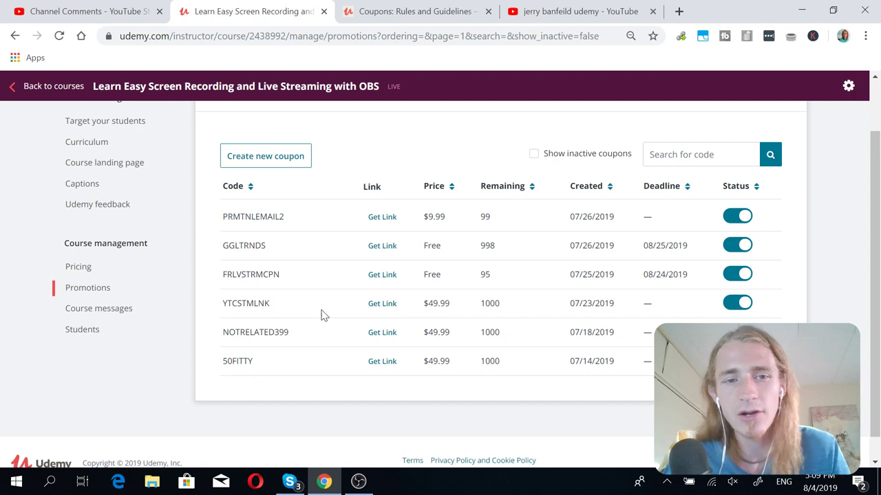
Point out the YTCSTMLNK coupon and its price, and find and launch the Calculator app
double_click(265, 310)
click(434, 310)
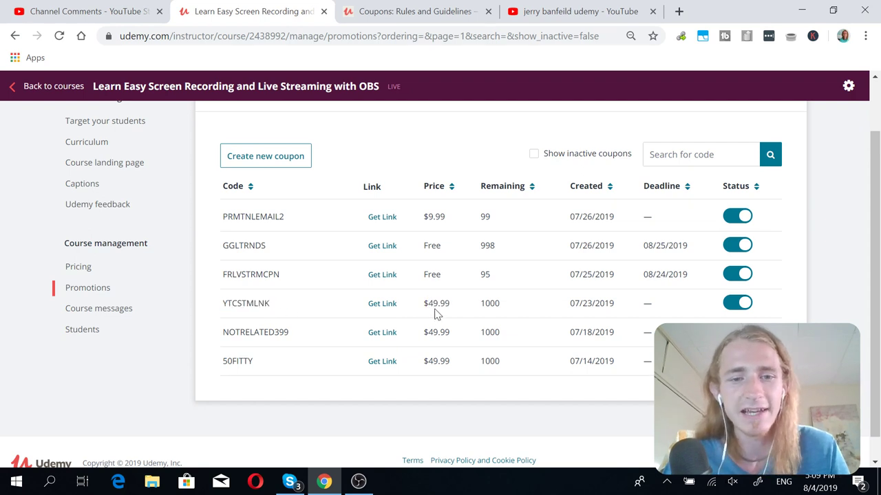
click(56, 484)
text(calc)
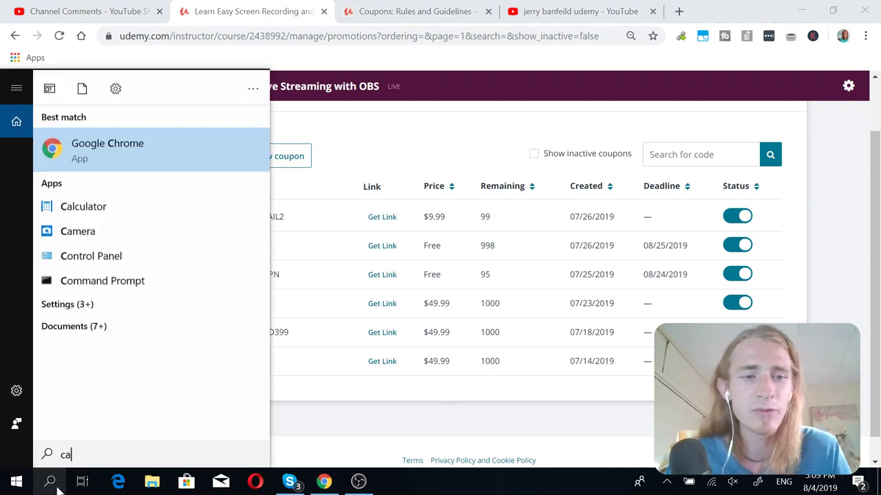
click(118, 135)
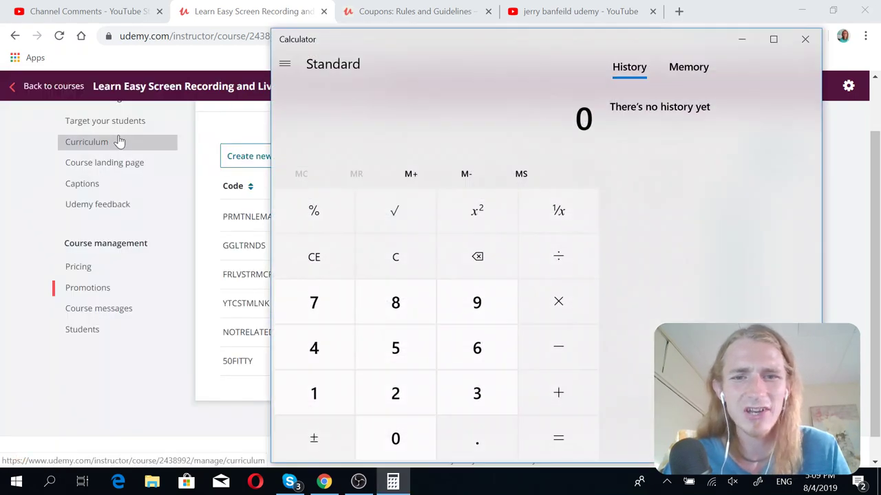
Multiply 49.99 by 0.97 in Calculator, and minimize it to return to the coupon list
click(320, 353)
click(448, 322)
click(472, 449)
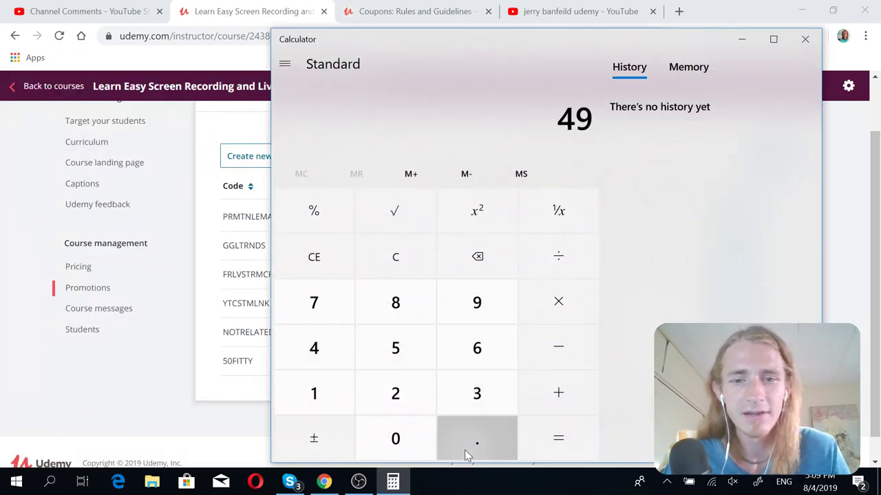
click(502, 290)
click(501, 290)
click(570, 303)
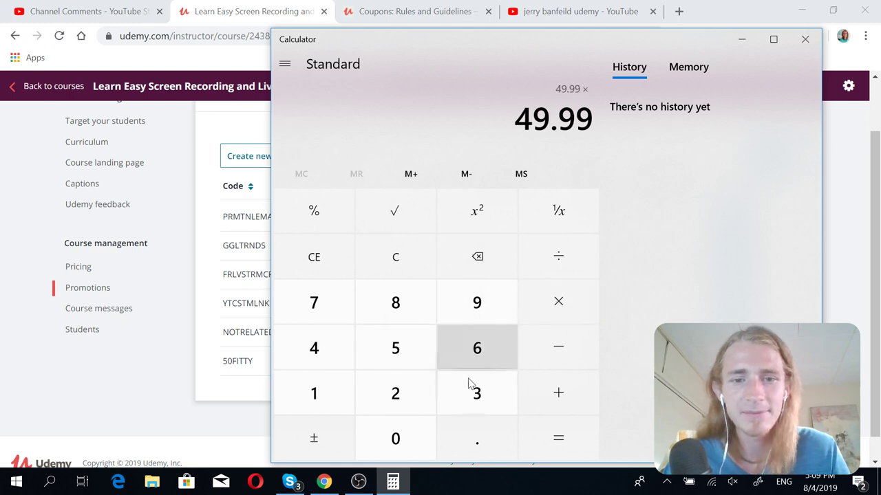
click(403, 447)
click(473, 448)
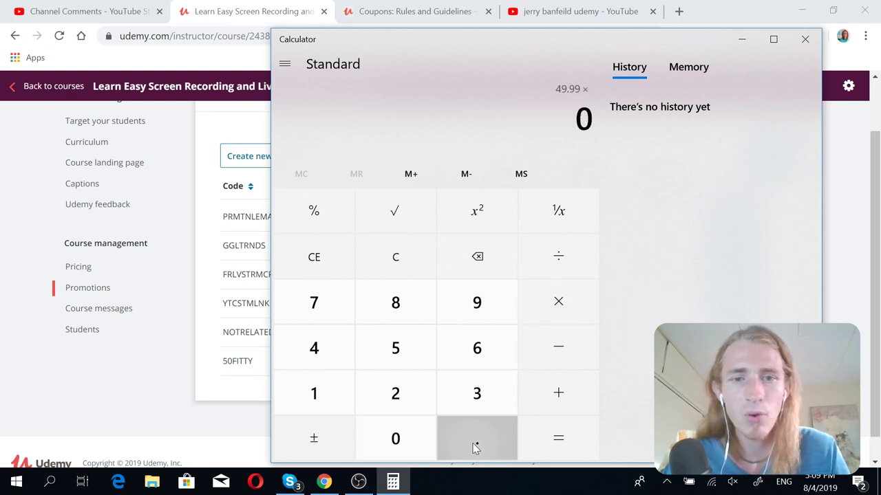
click(470, 310)
click(314, 305)
click(557, 433)
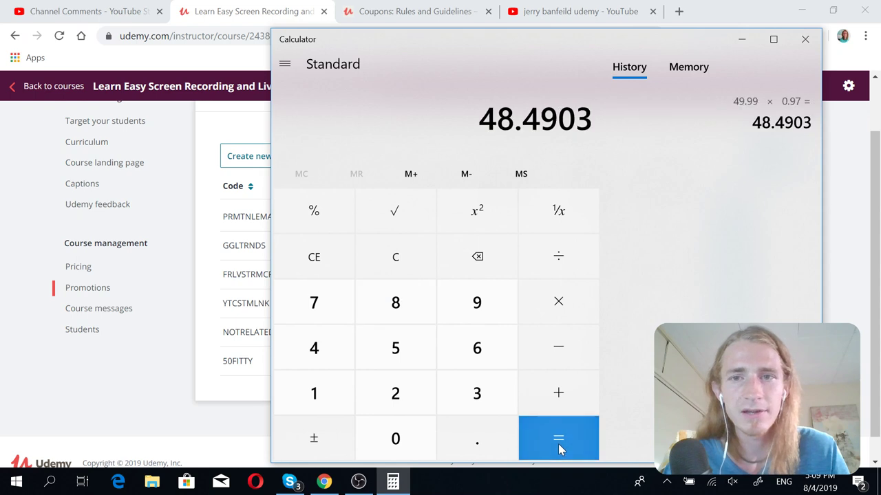
click(742, 43)
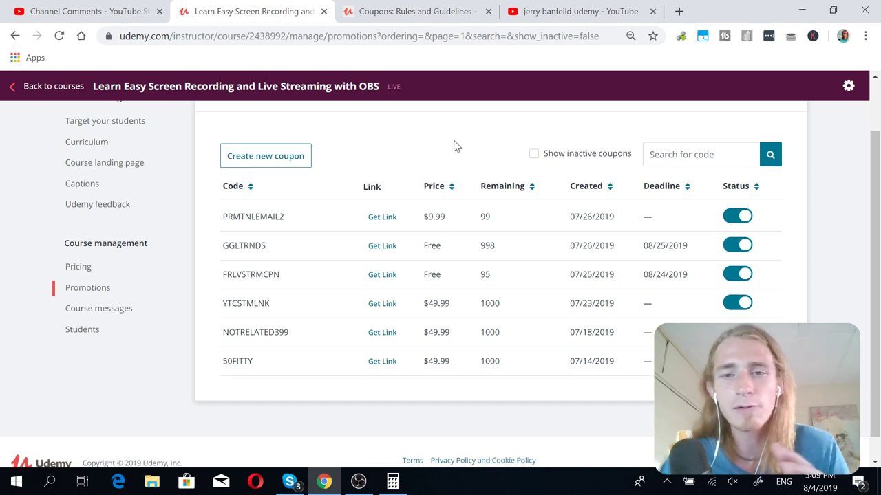
right_click(454, 145)
click(417, 138)
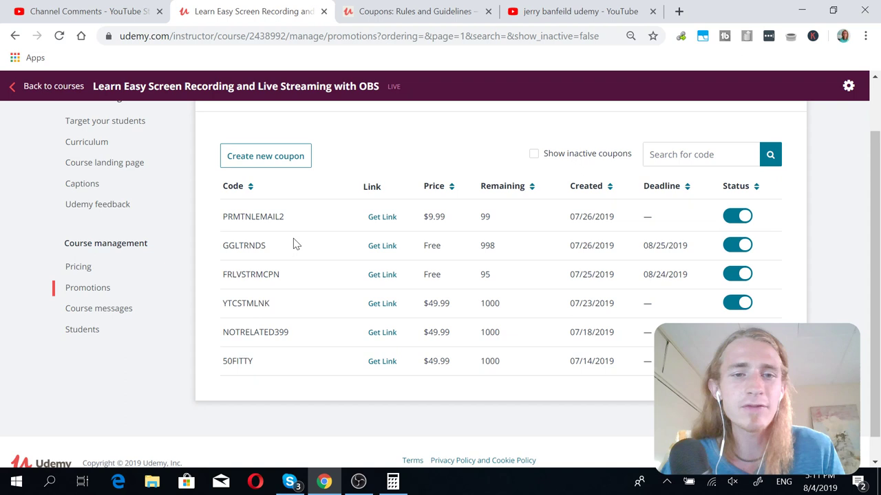
Highlight the GGLTRNDS and YTCSTMLNK codes in the coupon list to compare the two coupons
double_click(245, 246)
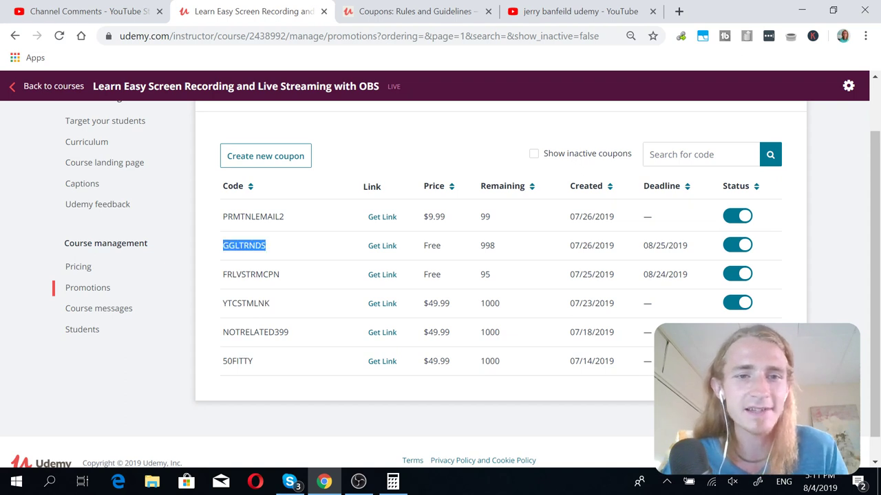
click(296, 252)
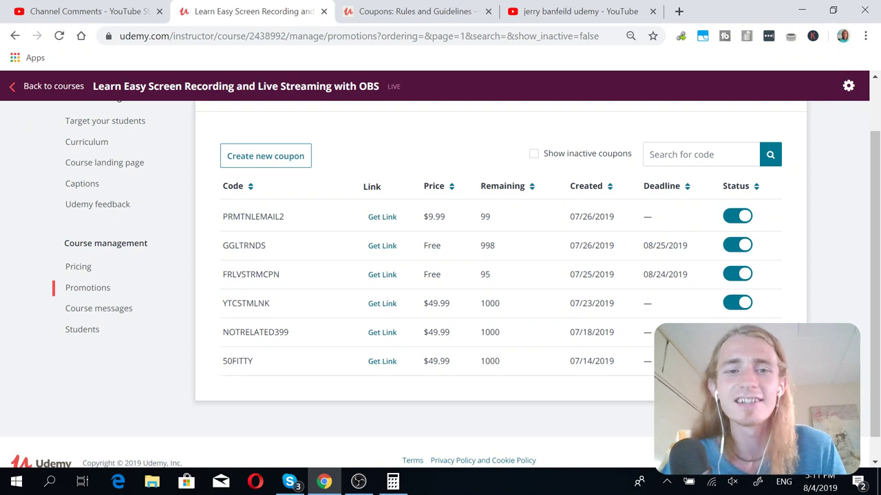
double_click(245, 245)
double_click(246, 304)
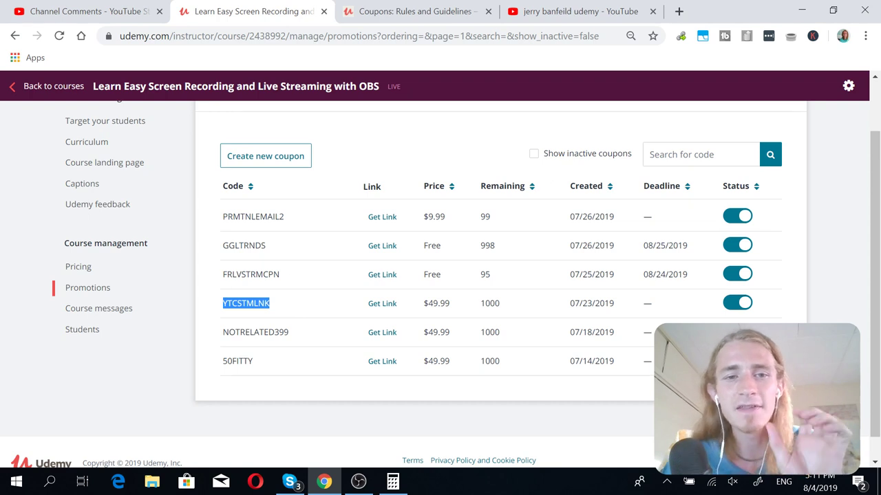
click(285, 248)
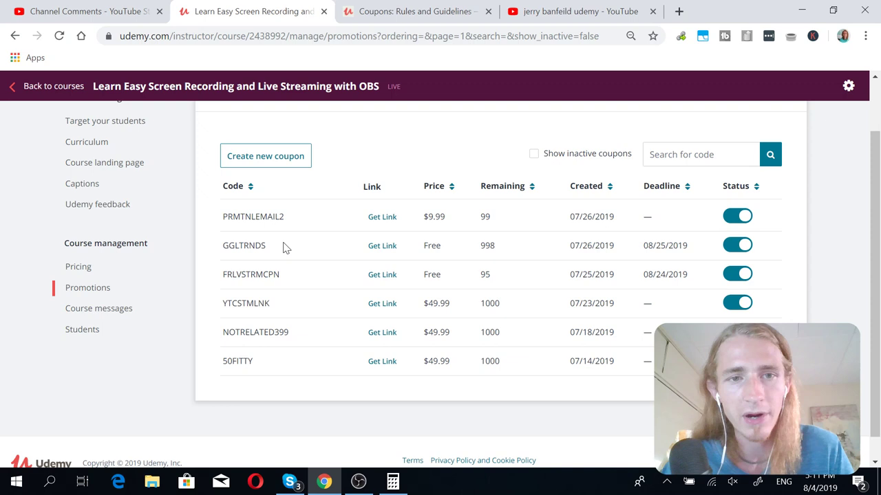
Highlight the PRMTNLEMAIL2 code and its remaining redemptions in the coupon list
double_click(243, 228)
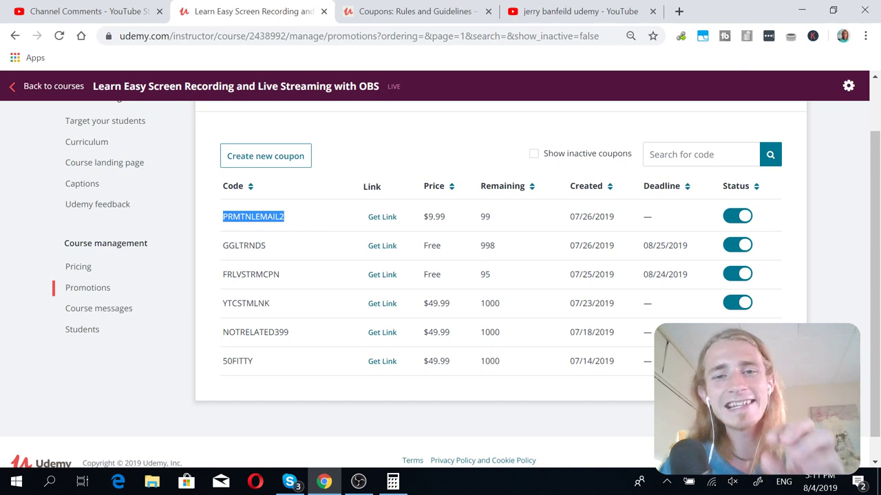
click(312, 221)
double_click(296, 224)
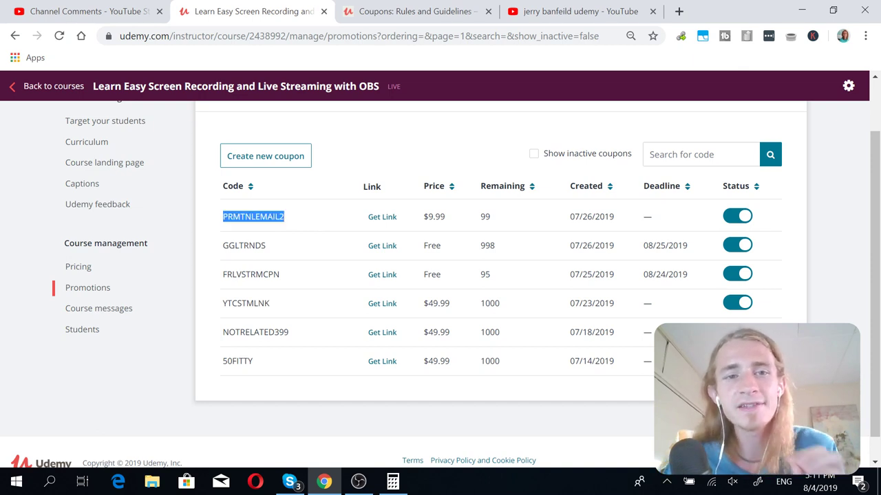
double_click(485, 217)
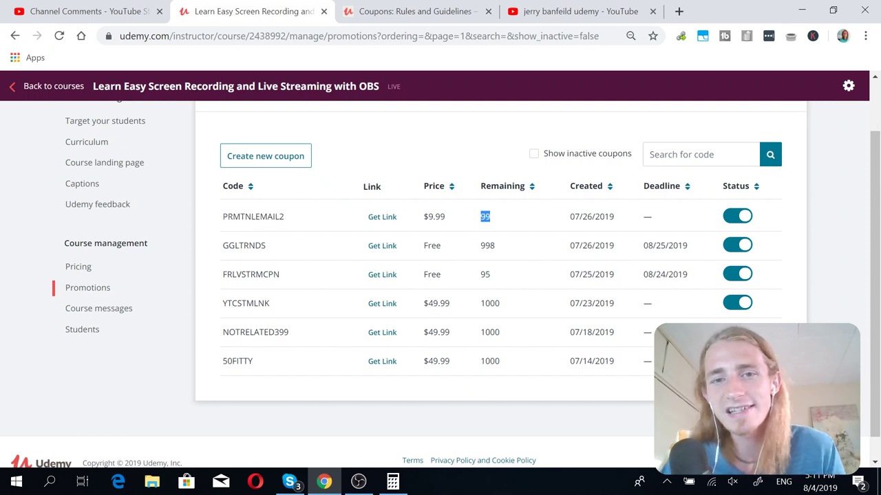
click(518, 256)
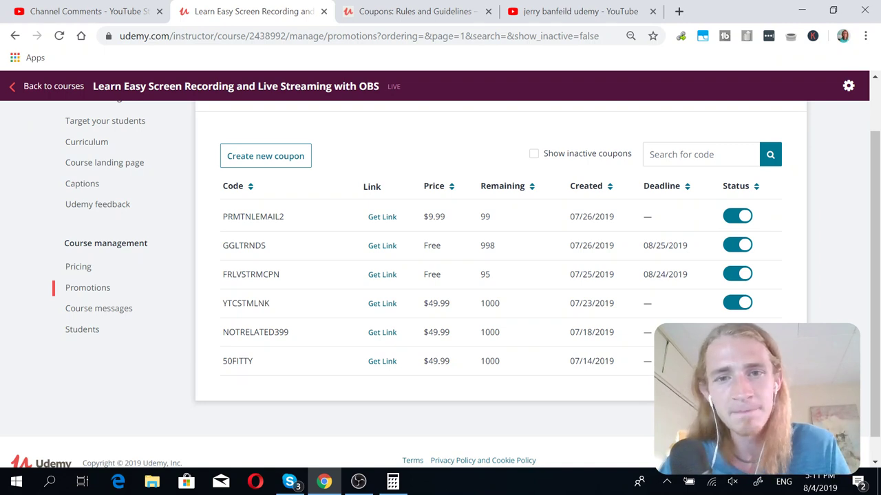
Highlight the codes and remaining redemptions of the free GGLTRNDS and FRLVSTRMCPN coupons
double_click(243, 245)
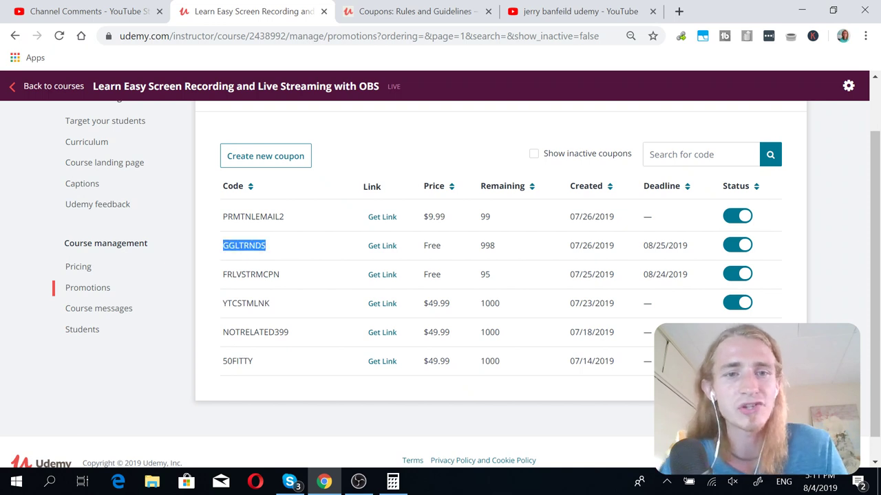
click(504, 251)
double_click(487, 246)
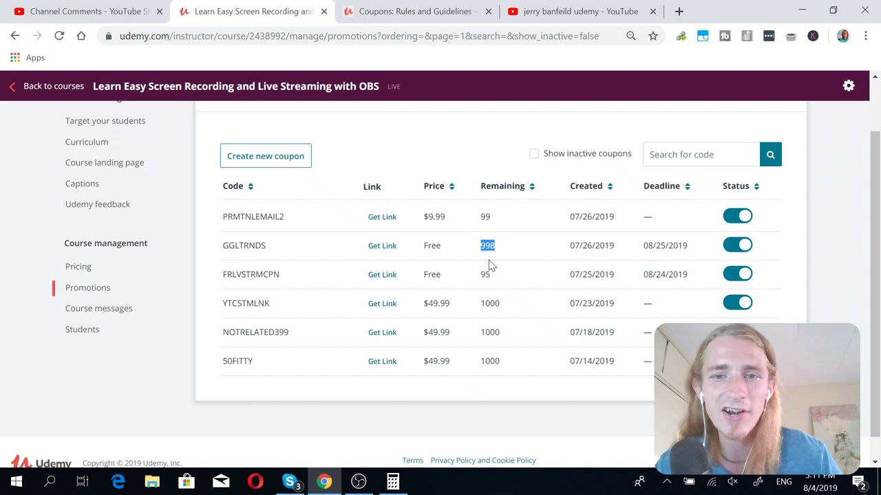
click(485, 256)
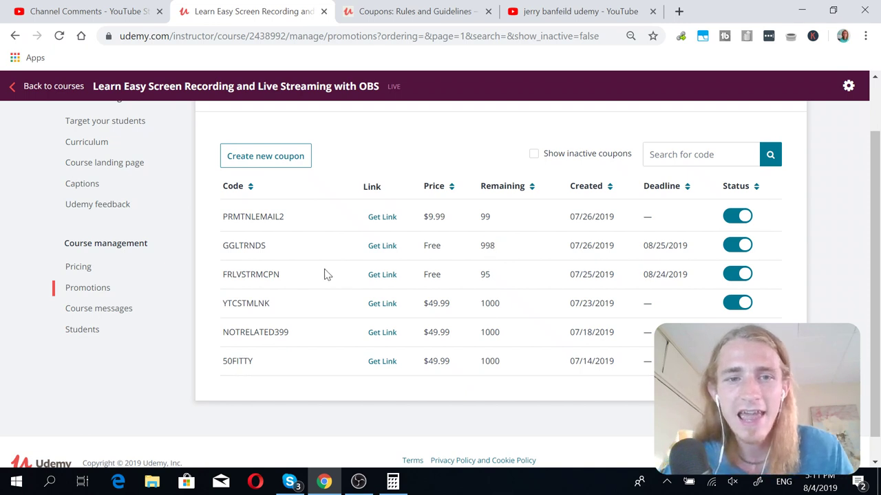
double_click(264, 282)
double_click(485, 275)
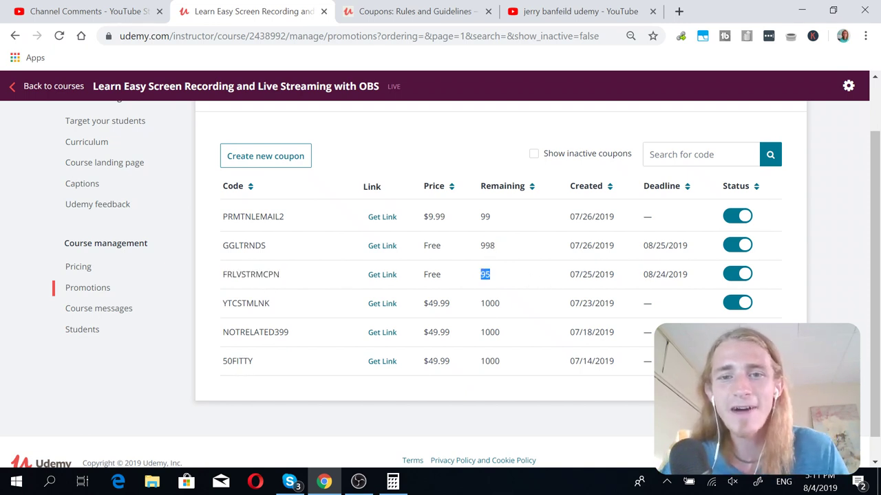
double_click(255, 246)
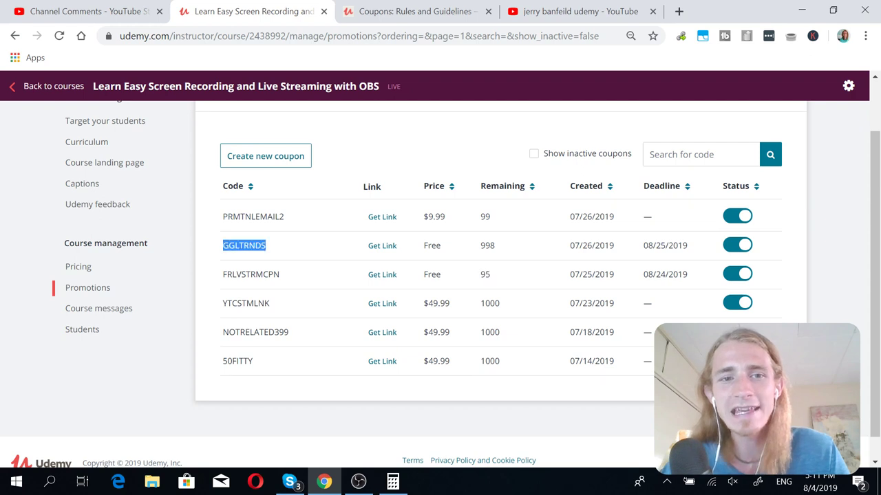
double_click(256, 275)
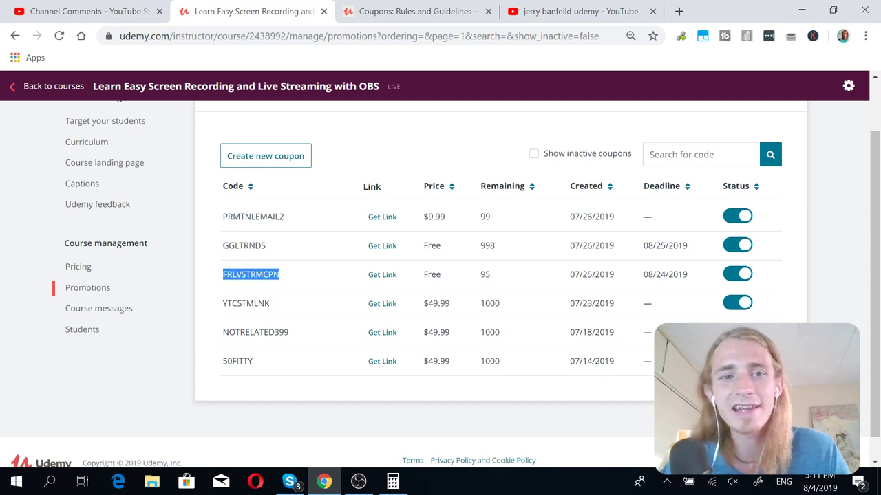
click(326, 251)
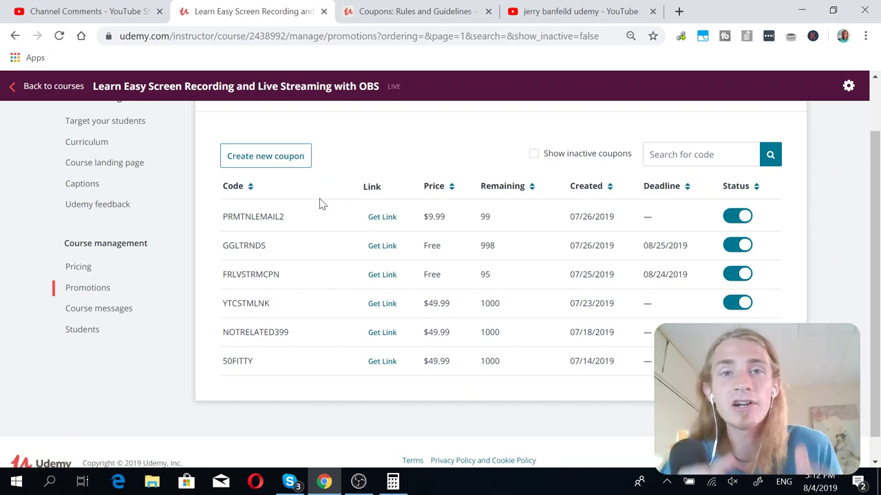
Load udemy.com in a new browser tab
click(678, 11)
text(udemy.com)
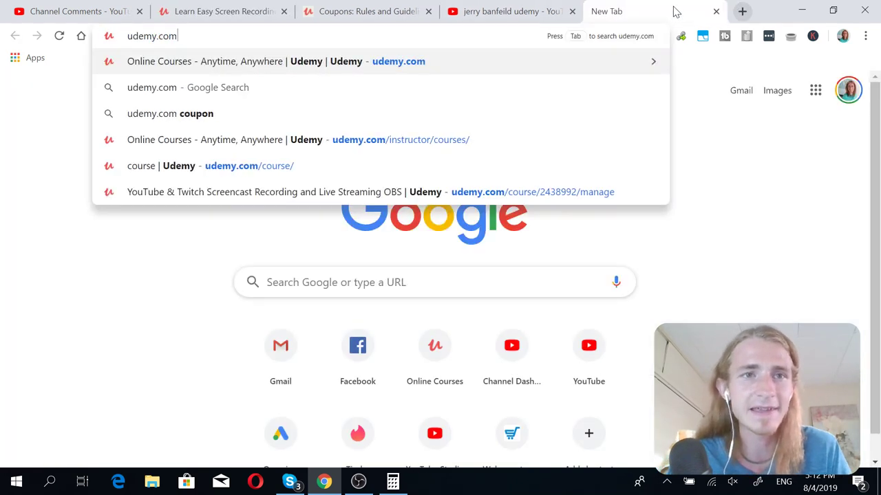
key(Return)
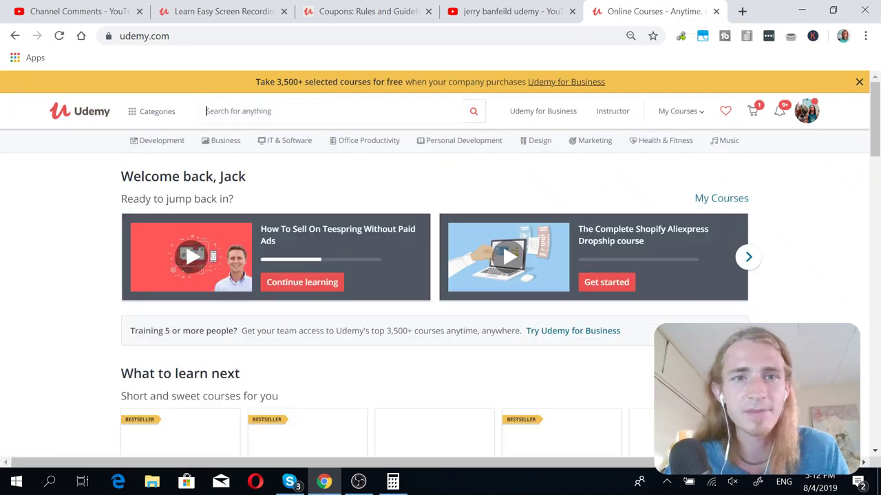
Search Udemy for the instructor's name plus "screencast" and open the course Learn Easy Screen Recording and Live Streaming with OBS
click(287, 112)
text(jack pitman)
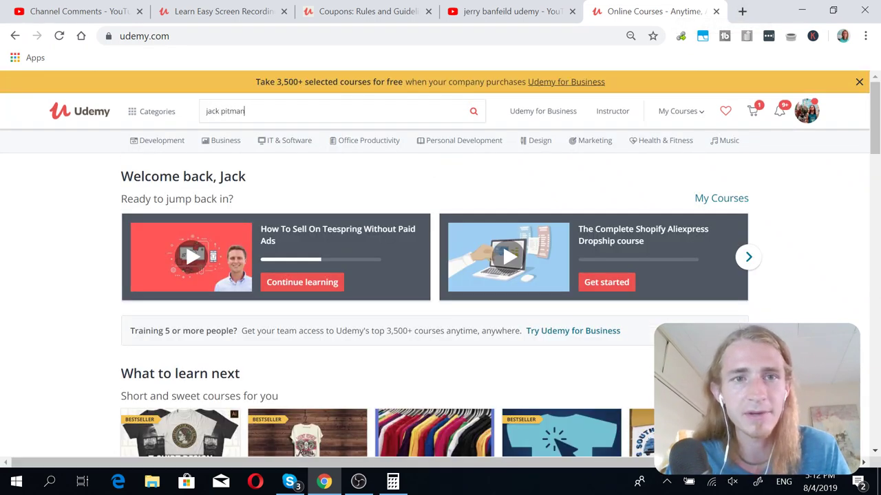
text( screencast)
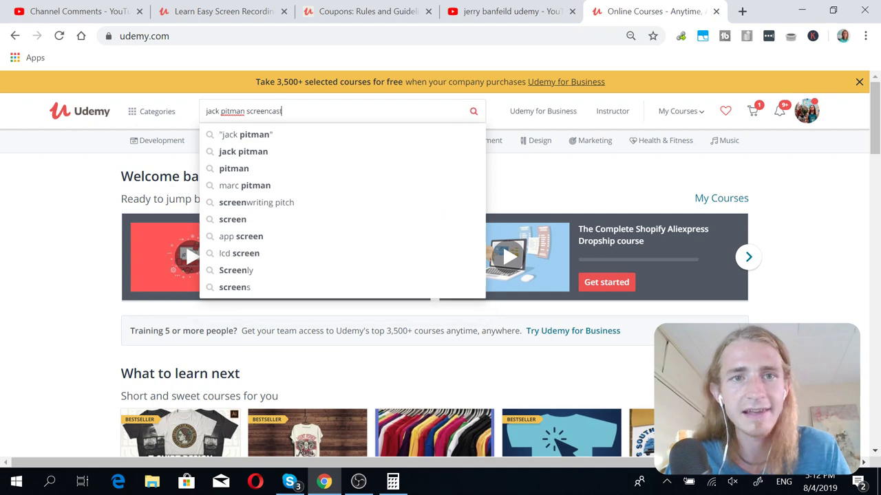
key(Return)
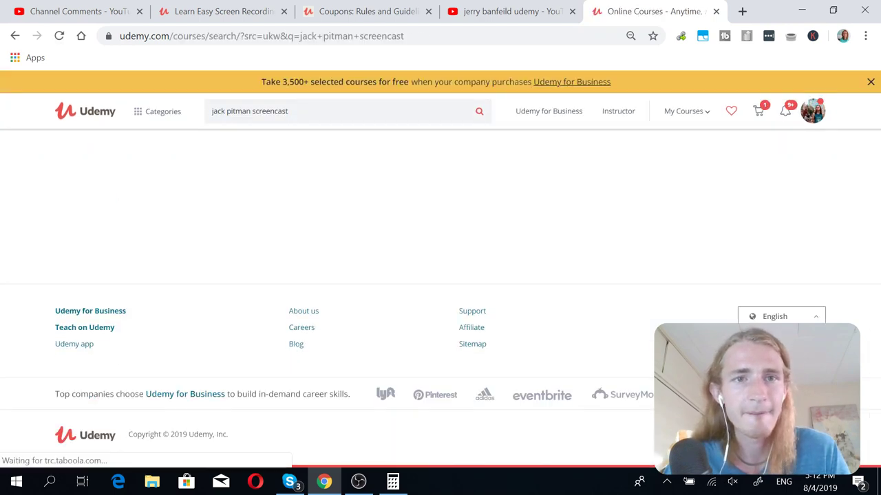
scroll(467, 202, down, 2)
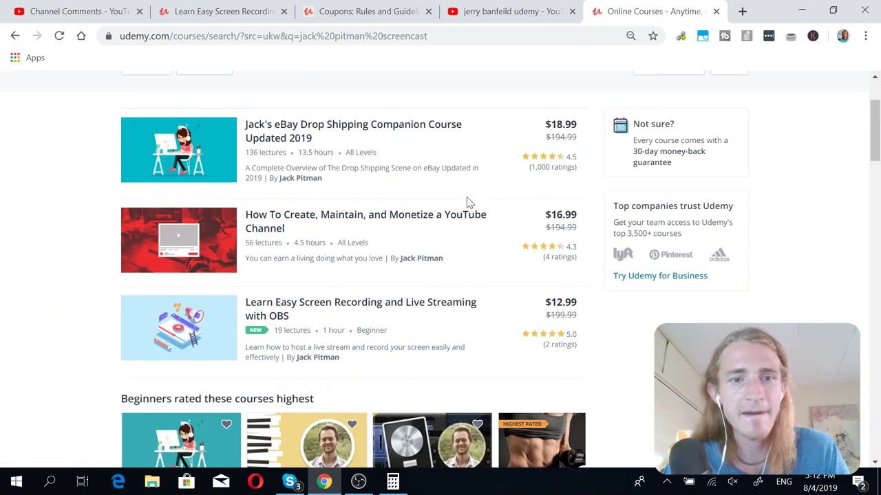
click(287, 302)
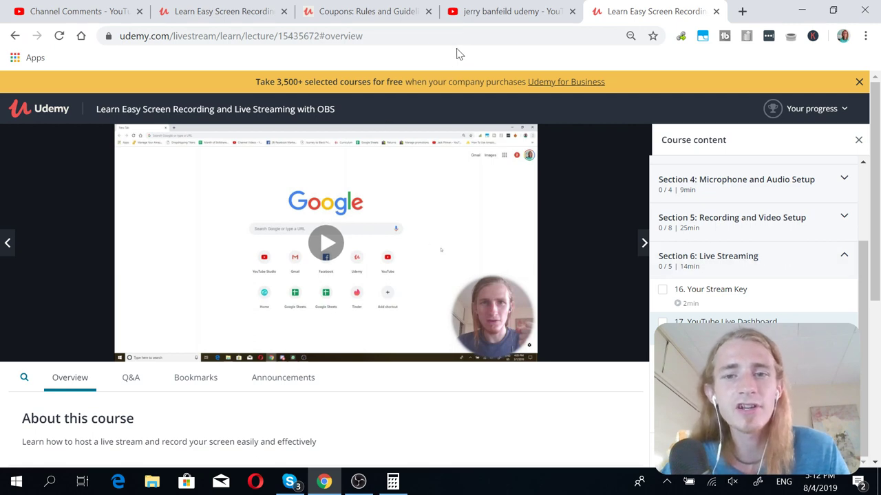
Revisit the open YouTube results, coupon guidelines and course pages, ending on the course's Promotions page
click(484, 8)
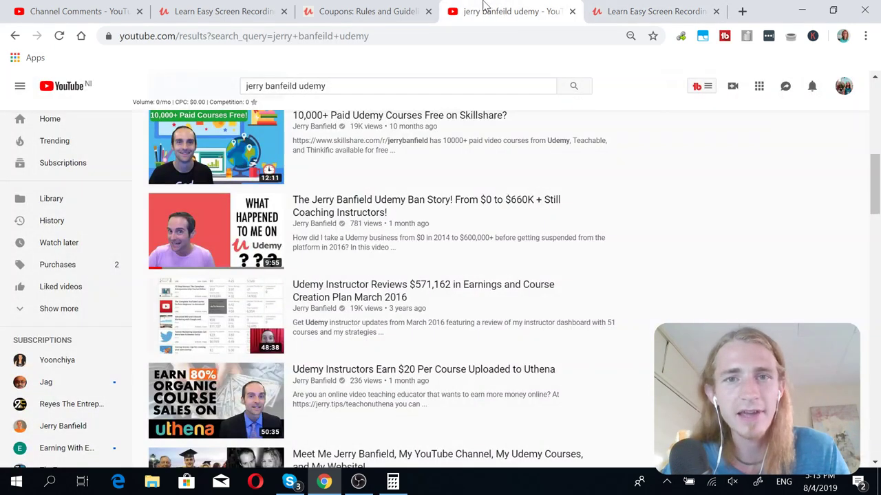
click(371, 9)
click(230, 7)
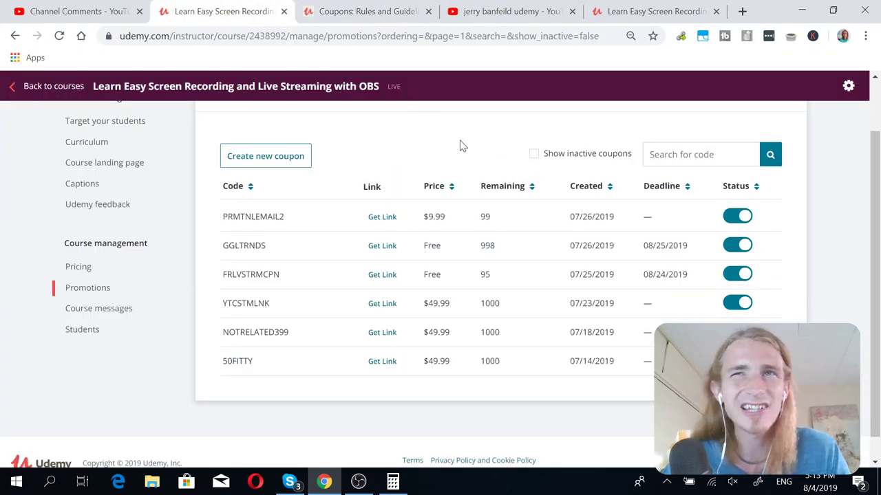
click(599, 10)
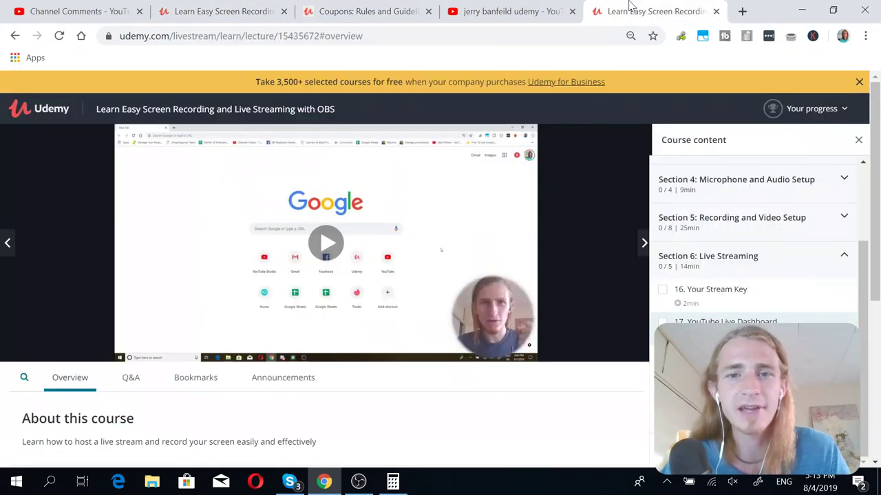
click(213, 9)
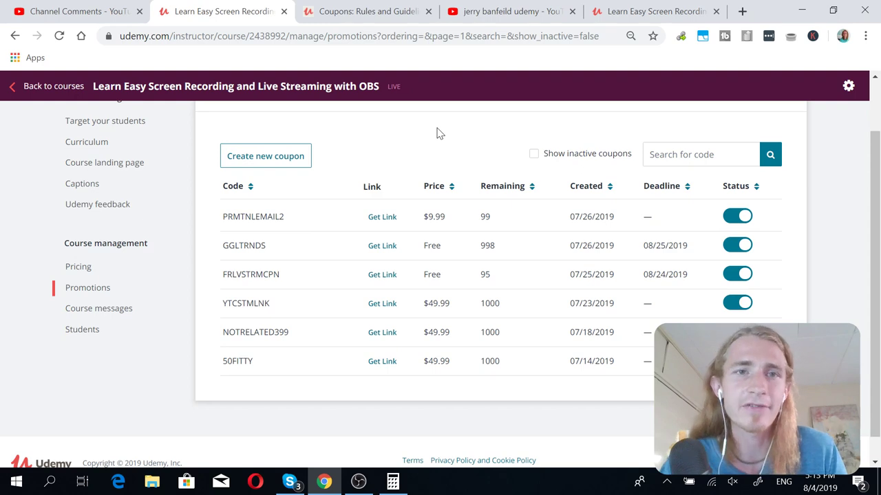
Consult the coupon rules article and return to the course's coupon list to examine the free GGLTRNDS coupon
click(383, 9)
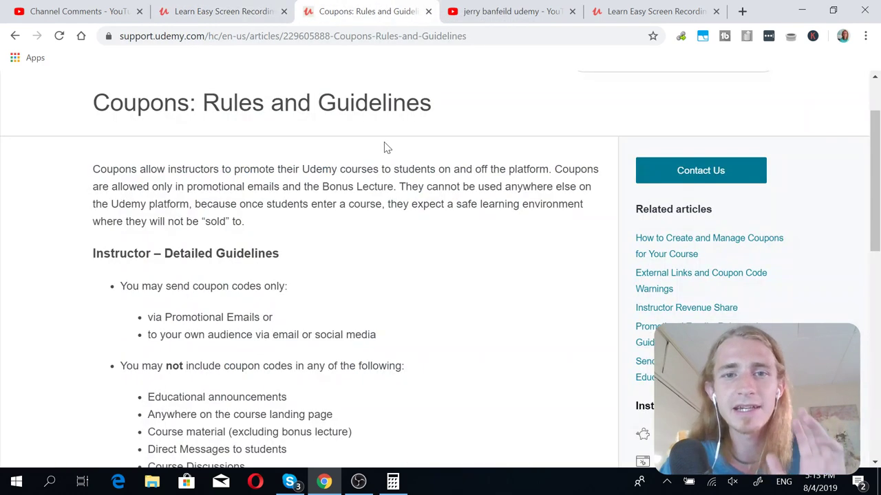
click(227, 11)
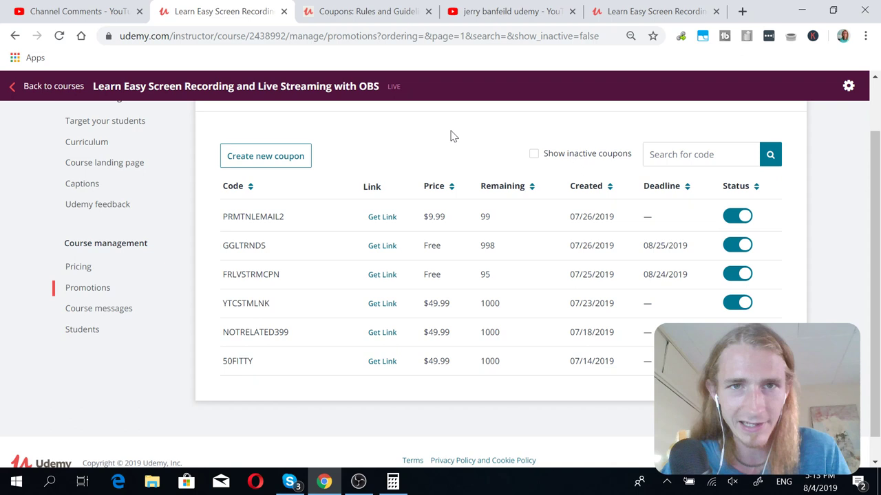
scroll(450, 135, up, 1)
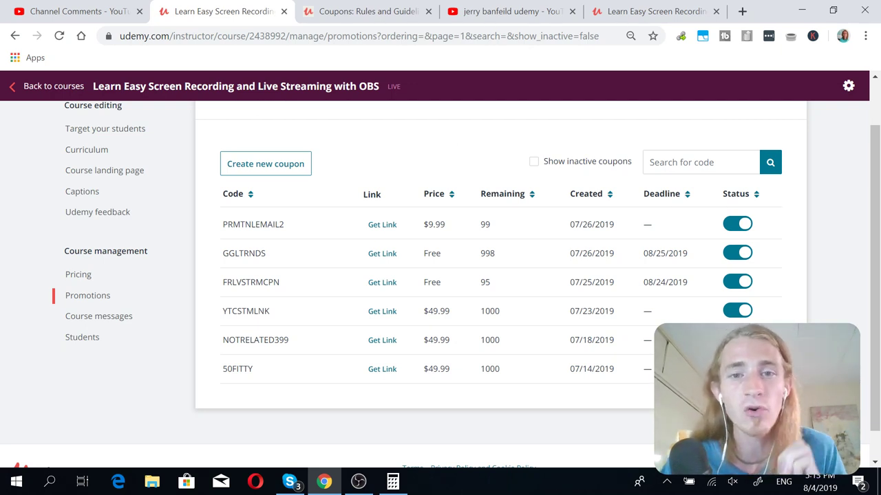
double_click(432, 253)
click(286, 262)
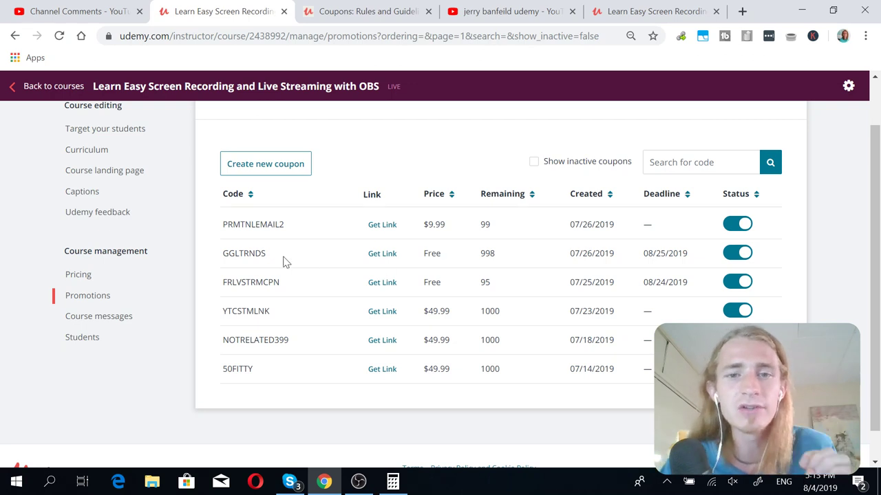
scroll(349, 257, up, 1)
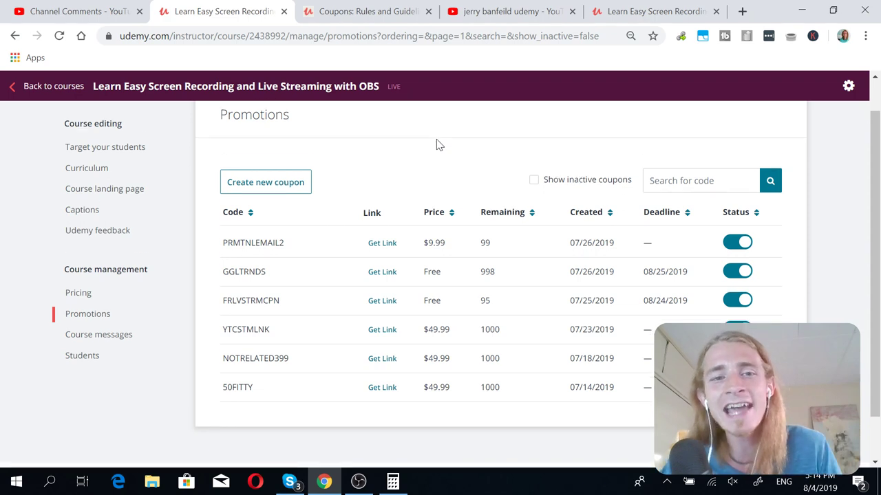
scroll(439, 145, down, 1)
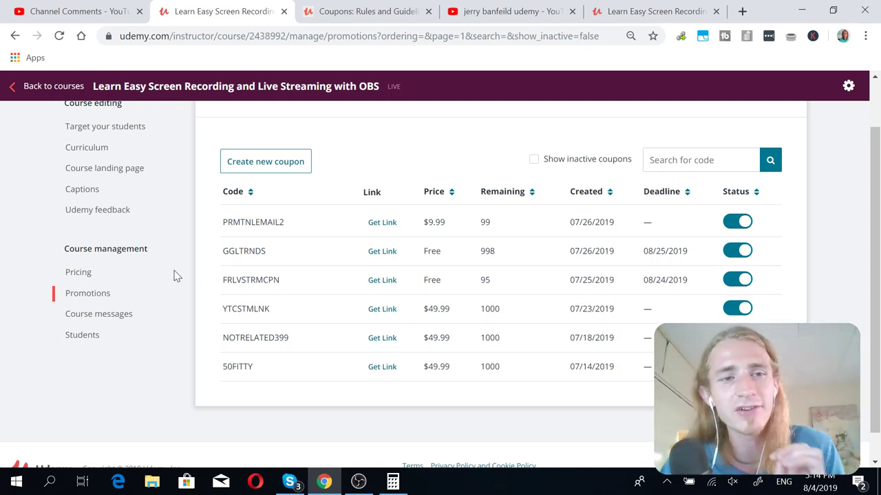
Browse the course's price tiers on the Pricing page, choose $199.99 (tier 37) without saving, and return to the coupon list
click(102, 275)
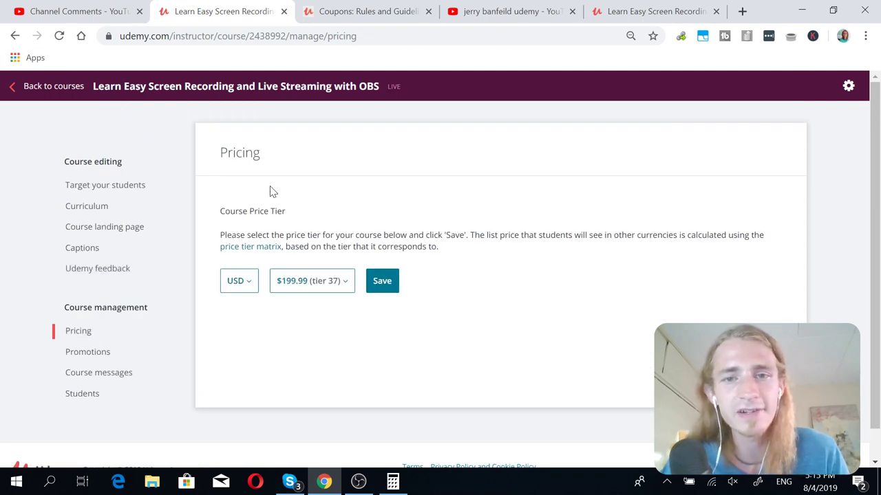
click(332, 281)
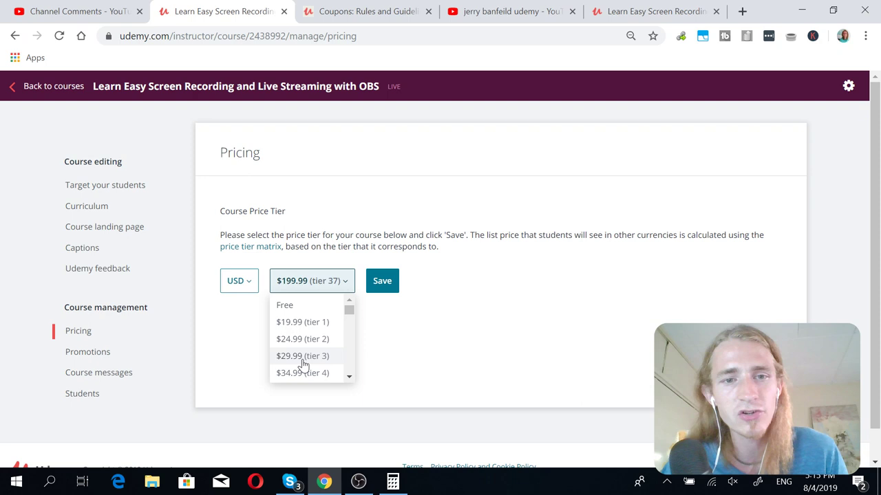
scroll(300, 360, down, 8)
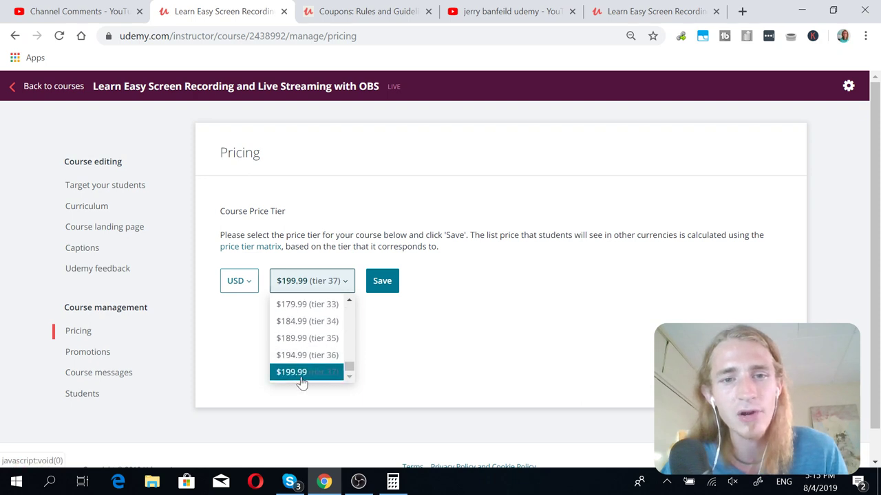
click(301, 375)
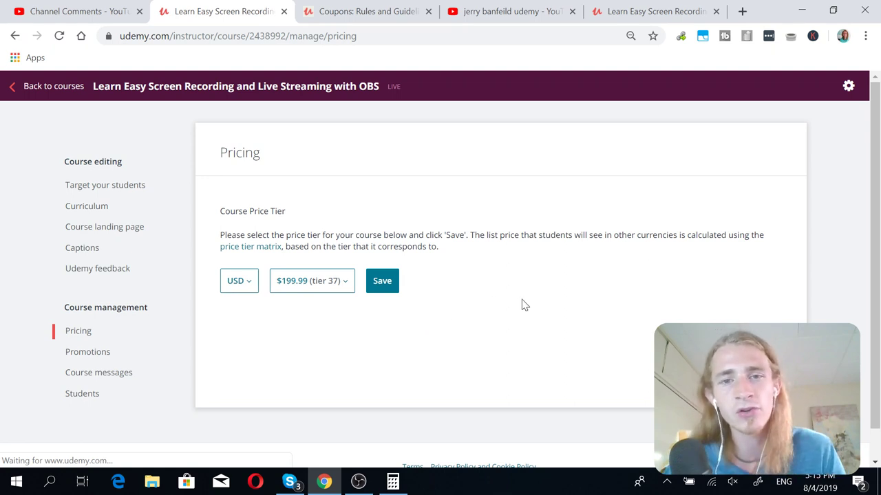
click(115, 358)
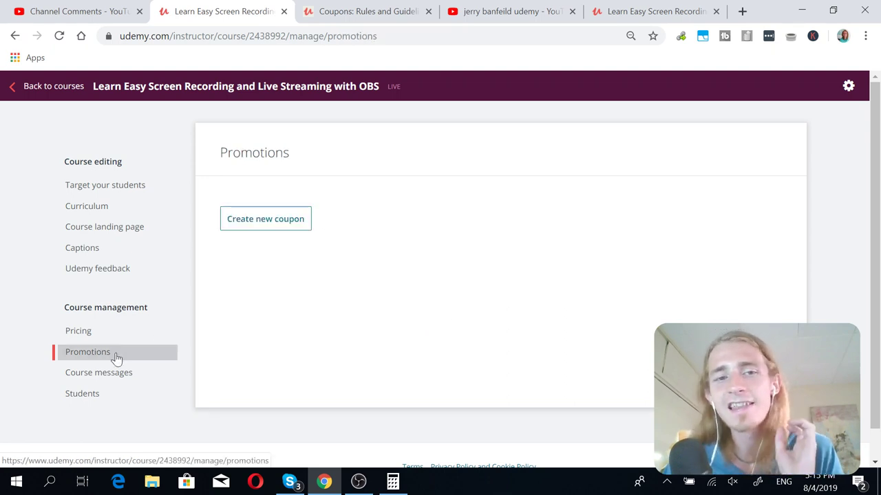
scroll(433, 227, down, 2)
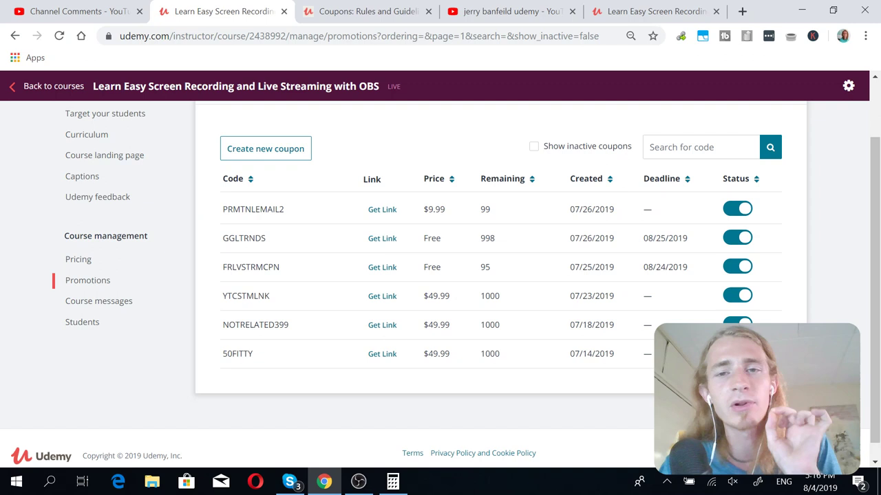
Reopen the Coupons: Rules and Guidelines article and highlight the "via Promotional Emails" rule under permitted coupon channels
click(352, 8)
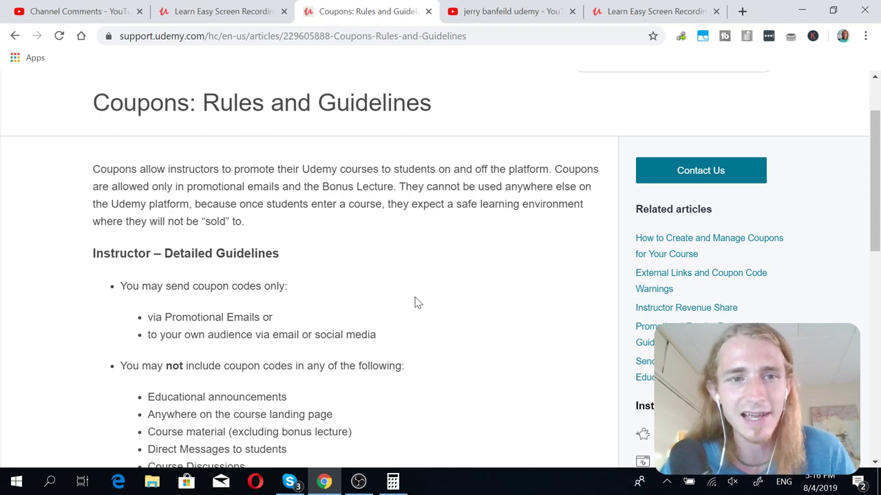
scroll(416, 303, down, 3)
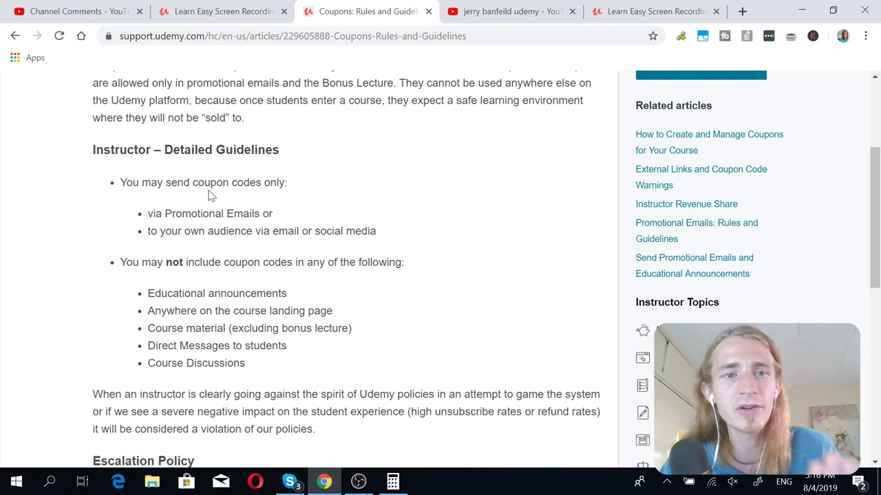
triple_click(196, 213)
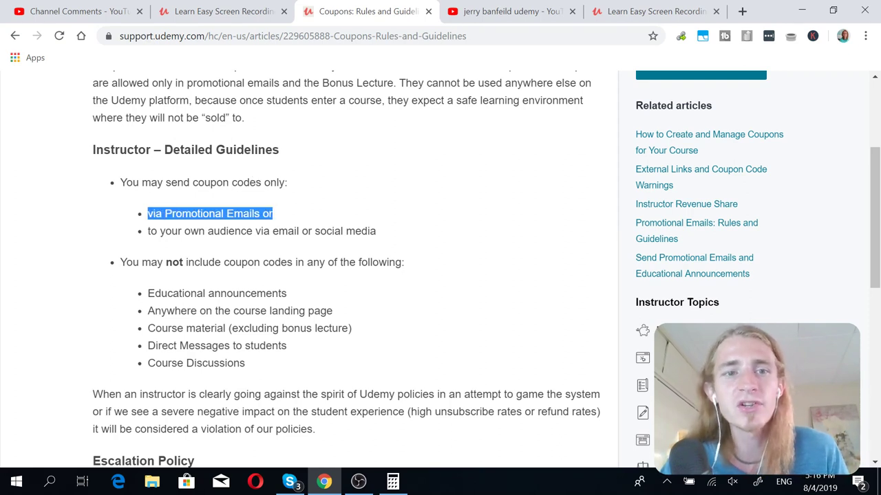
Highlight the words "your", "audience", "email", "social" and "media" one by one in the rule on sharing coupons with an own audience
double_click(171, 231)
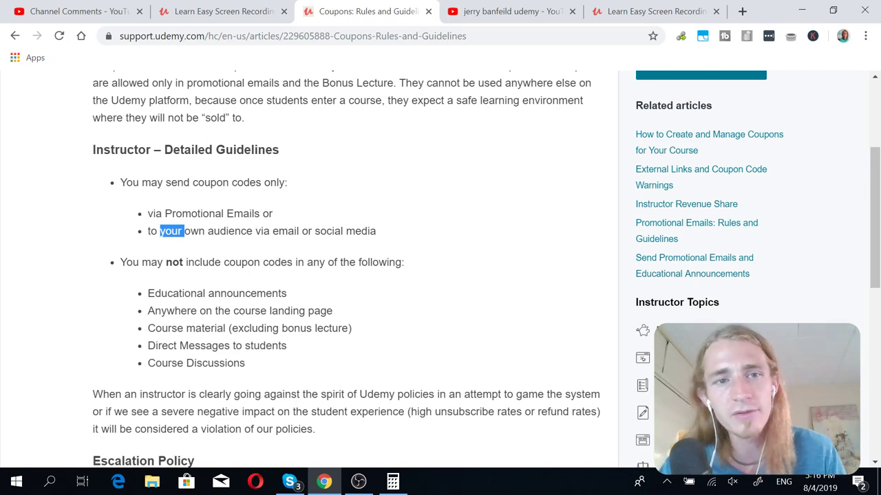
double_click(229, 231)
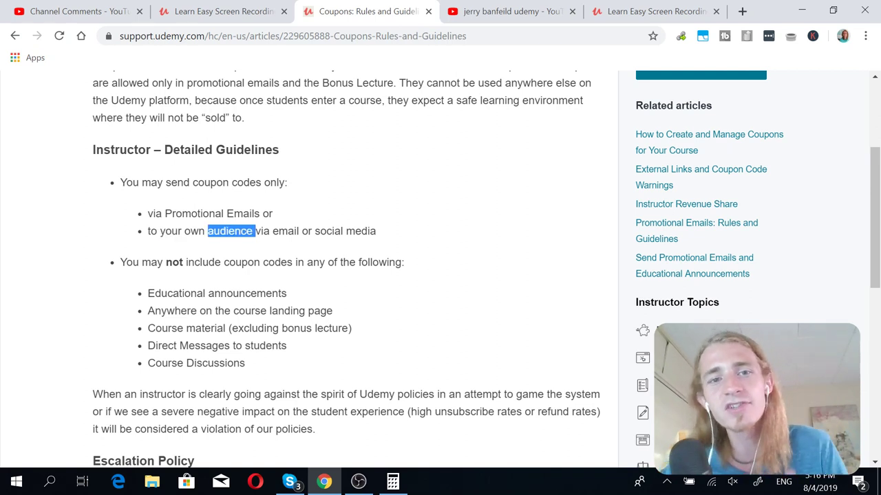
click(229, 231)
double_click(285, 231)
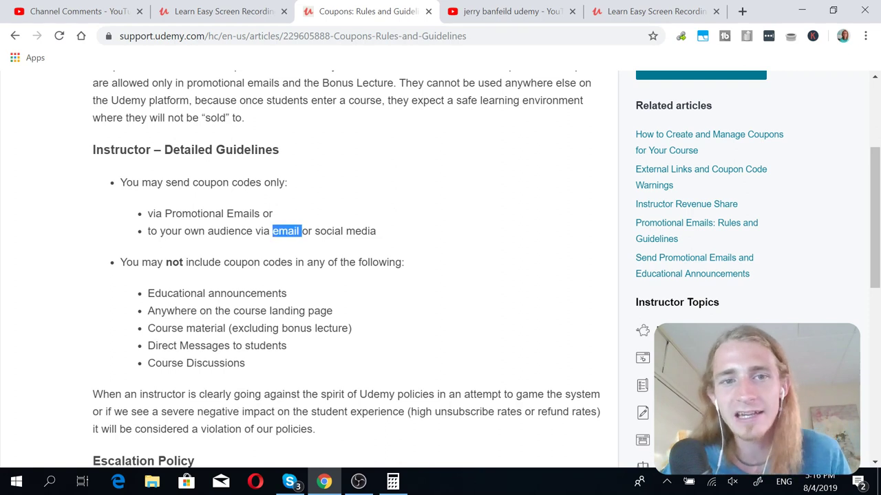
click(285, 231)
double_click(329, 231)
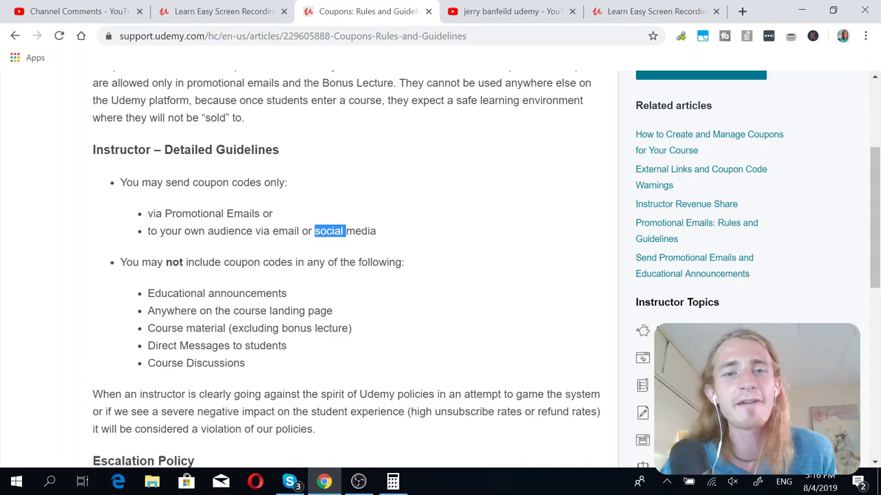
click(350, 234)
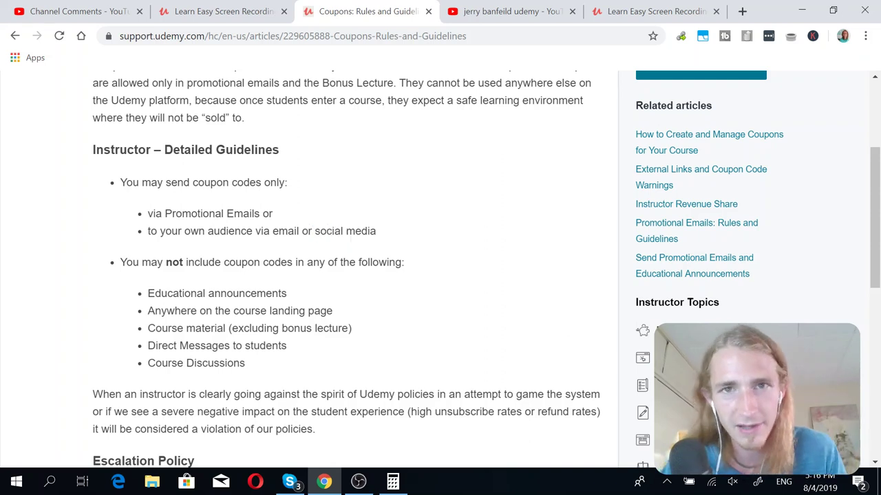
double_click(360, 231)
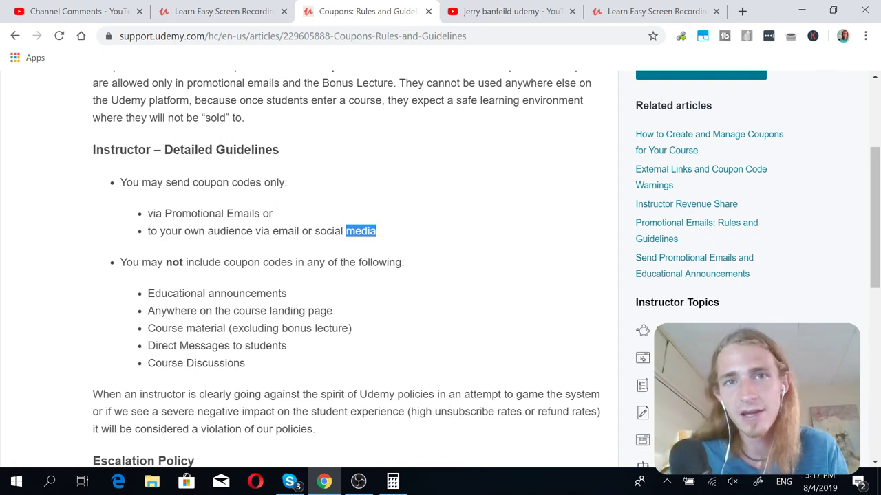
double_click(360, 231)
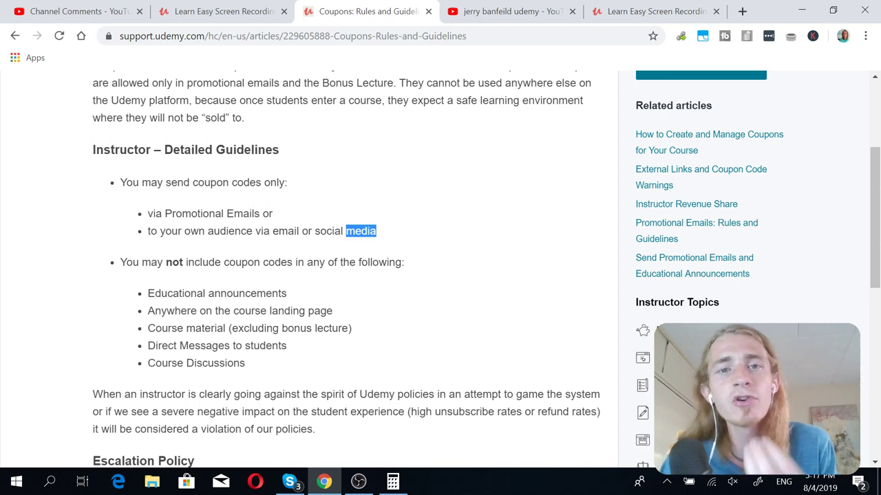
click(357, 179)
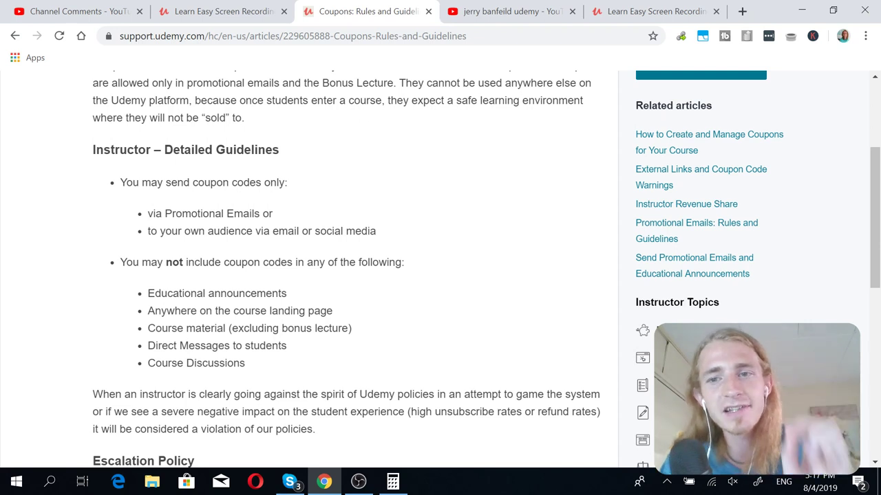
Highlight the article's introductory paragraph on where coupons are allowed, and clear the selection
triple_click(365, 100)
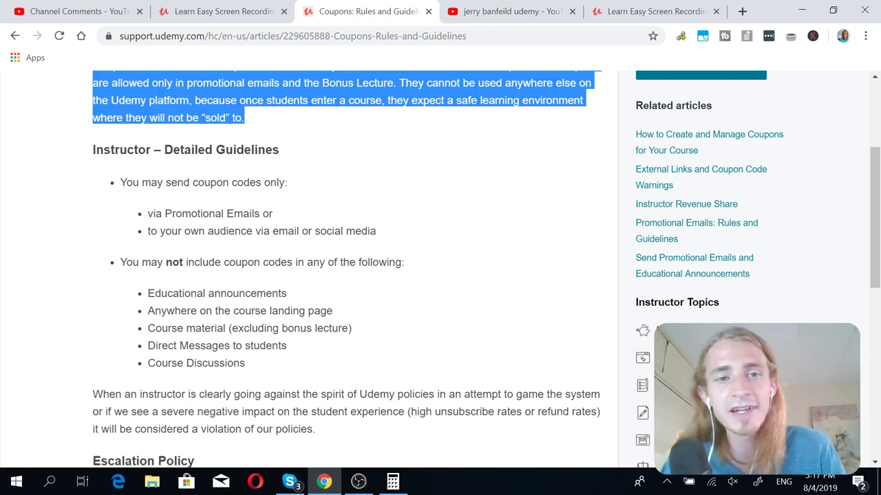
right_click(435, 182)
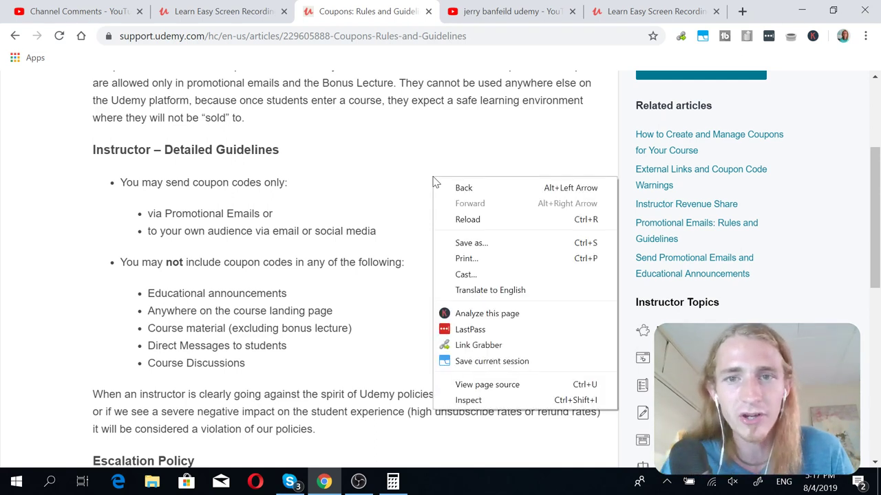
click(419, 153)
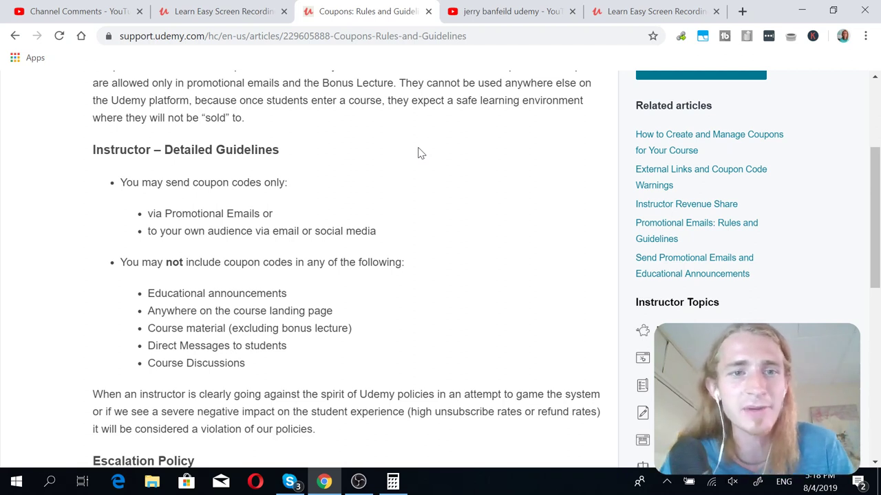
Highlight the places where coupon codes are prohibited: educational announcements, course landing page, course material, direct messages and course discussions
scroll(421, 153, down, 1)
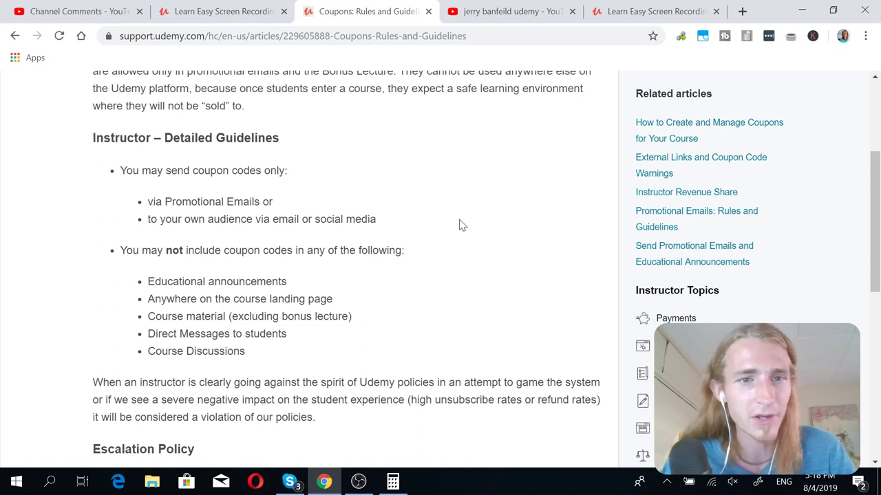
scroll(461, 226, down, 1)
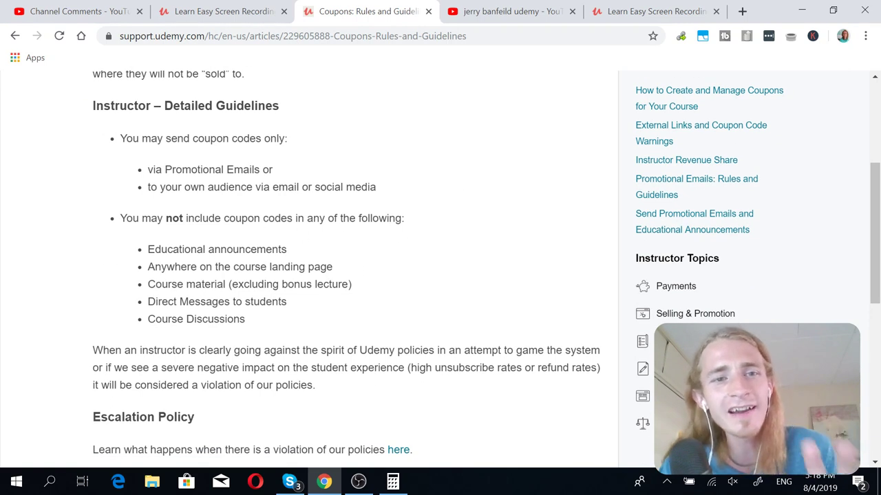
triple_click(205, 218)
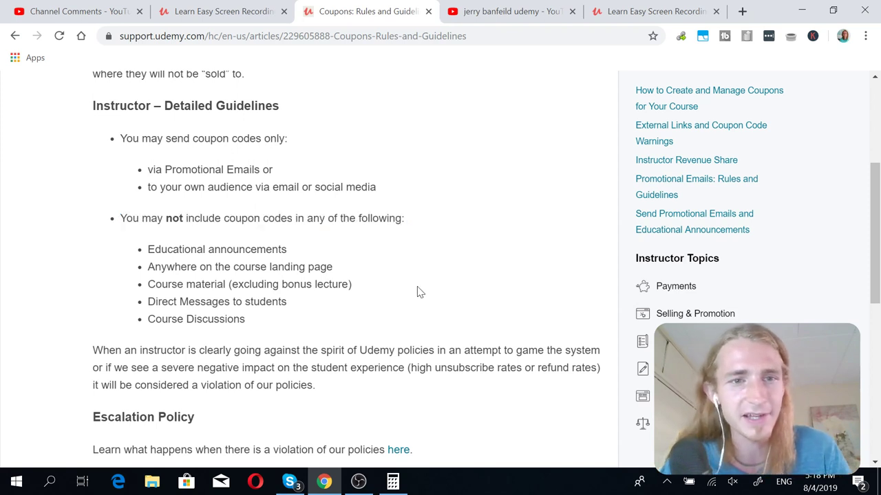
triple_click(289, 267)
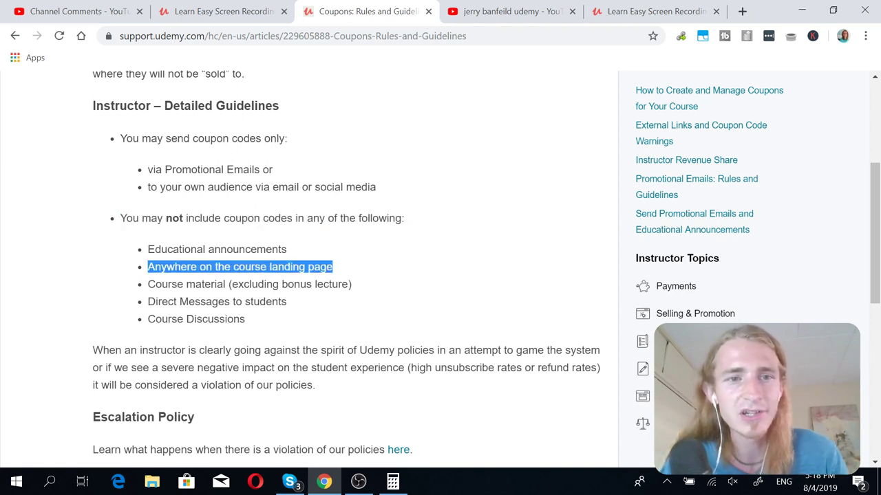
triple_click(217, 249)
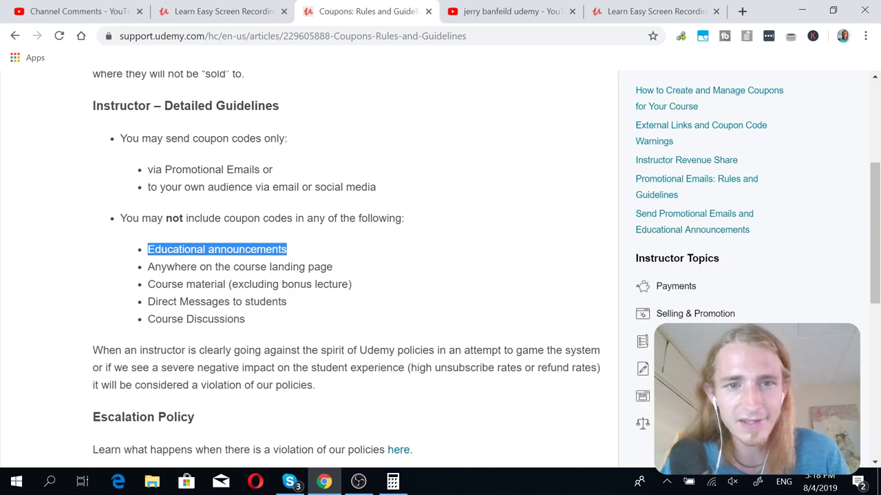
triple_click(249, 284)
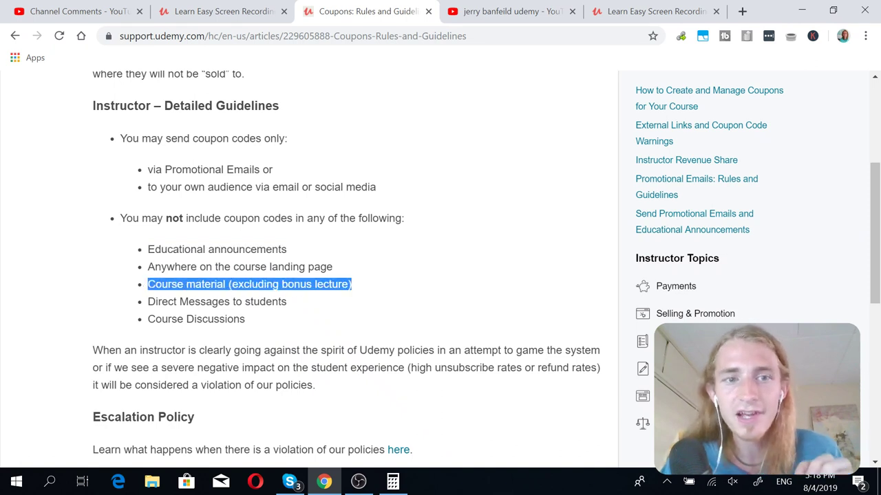
triple_click(205, 301)
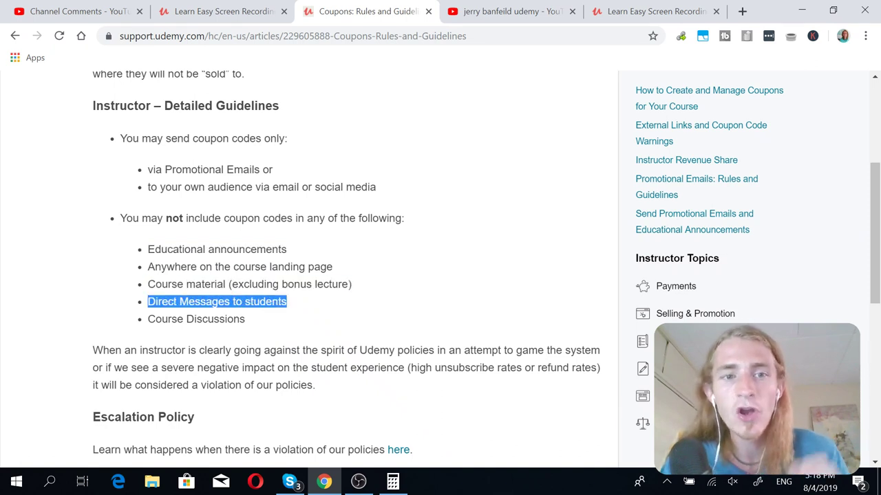
double_click(216, 319)
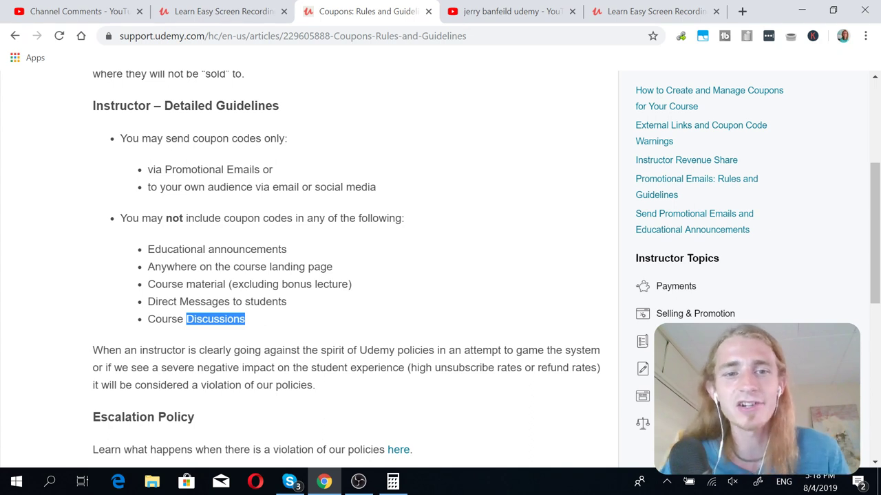
click(259, 322)
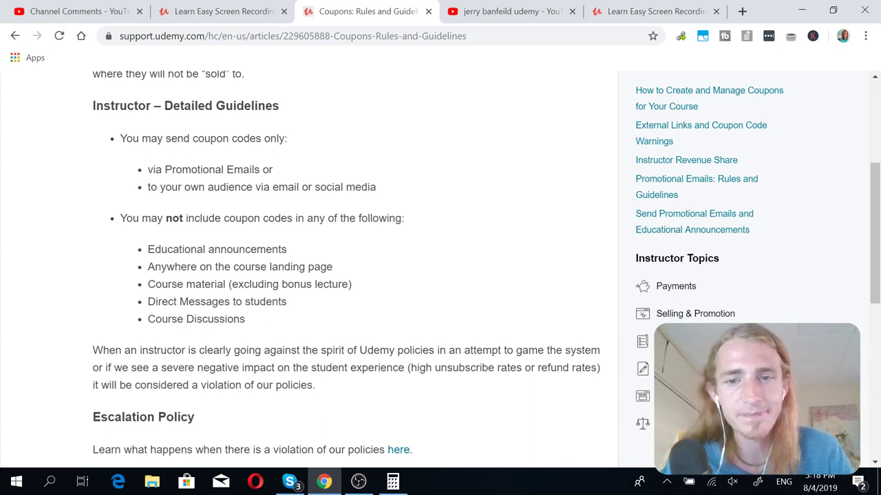
scroll(378, 321, down, 2)
scroll(377, 321, up, 2)
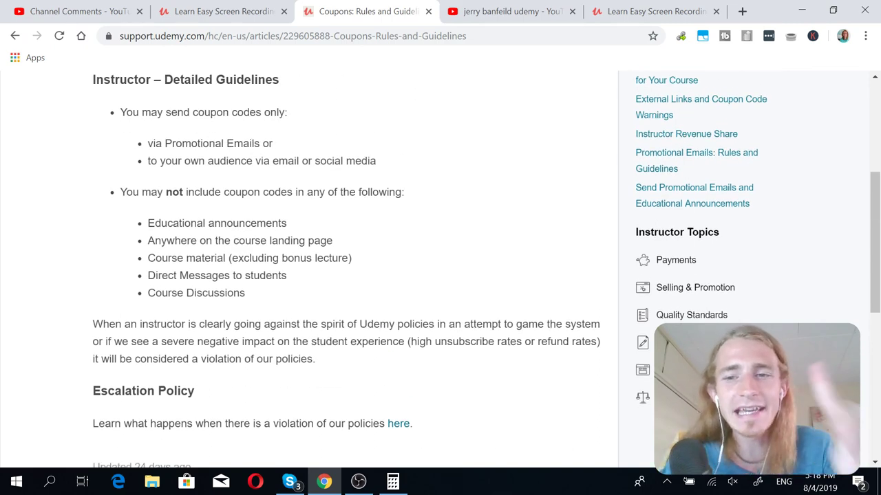
scroll(344, 269, up, 1)
scroll(251, 255, up, 1)
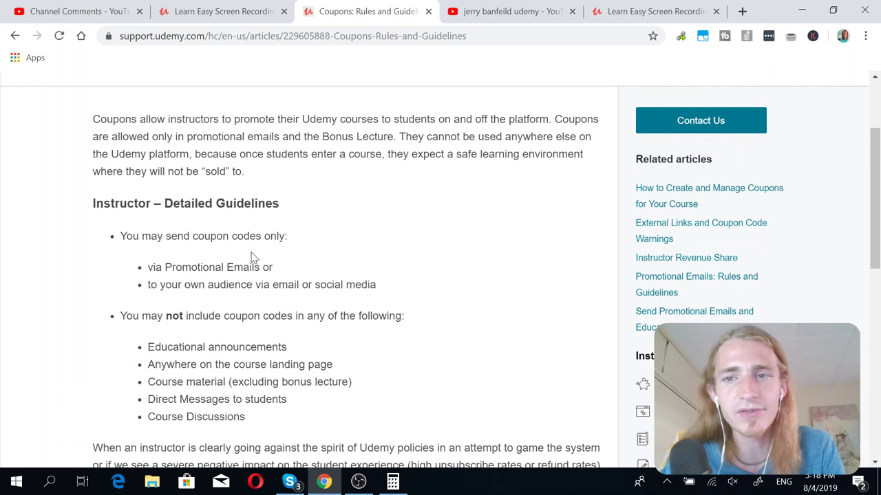
scroll(251, 255, down, 1)
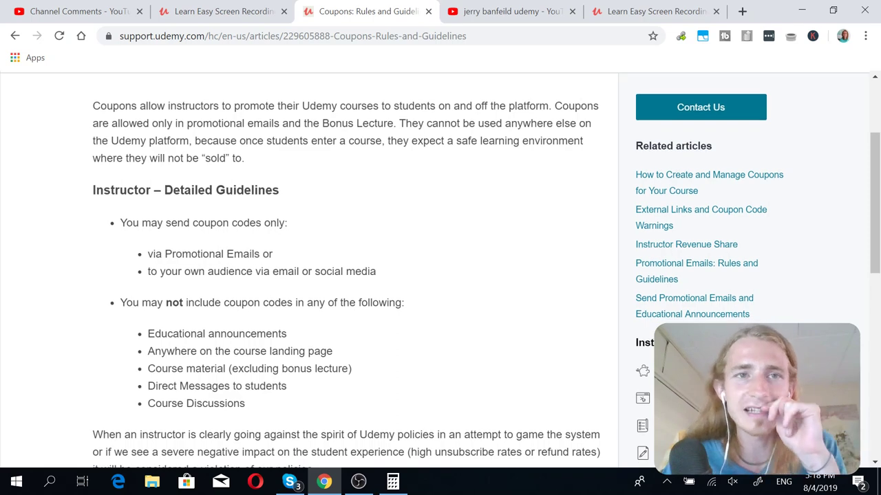
Open the OBS course's curriculum and add a lecture titled "Bonus" after Assignment 6 in the last section
click(253, 18)
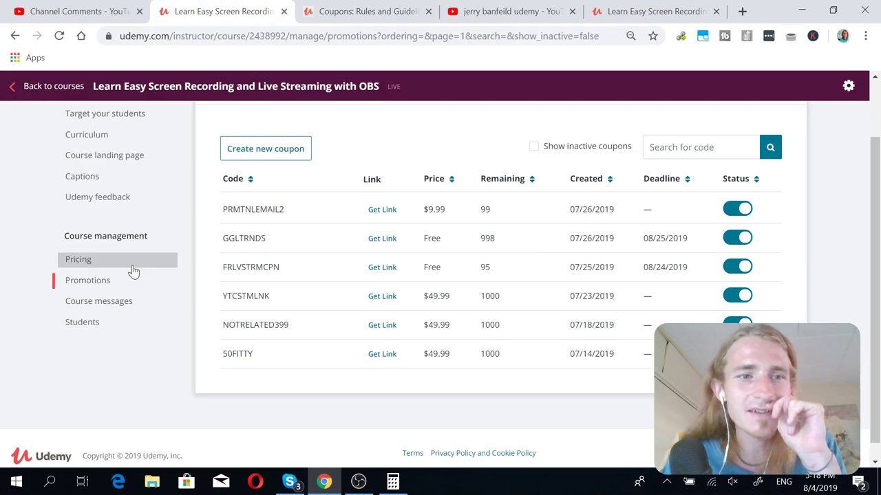
click(100, 136)
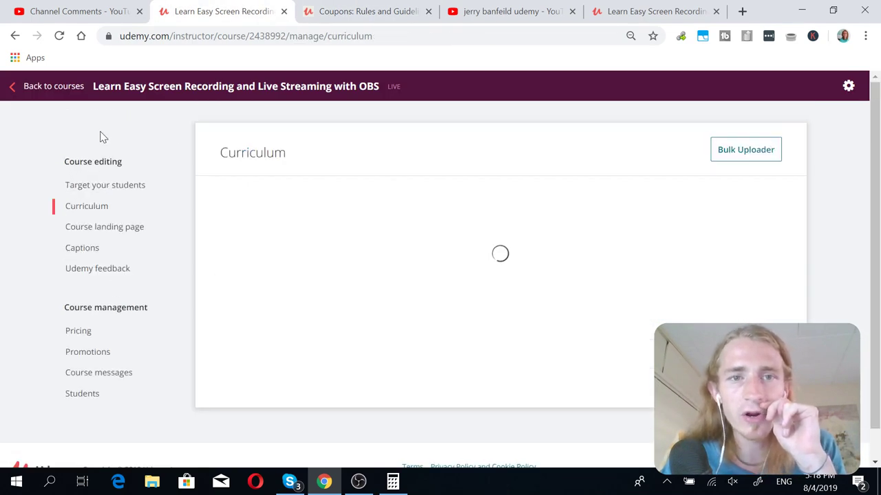
middle_click(383, 305)
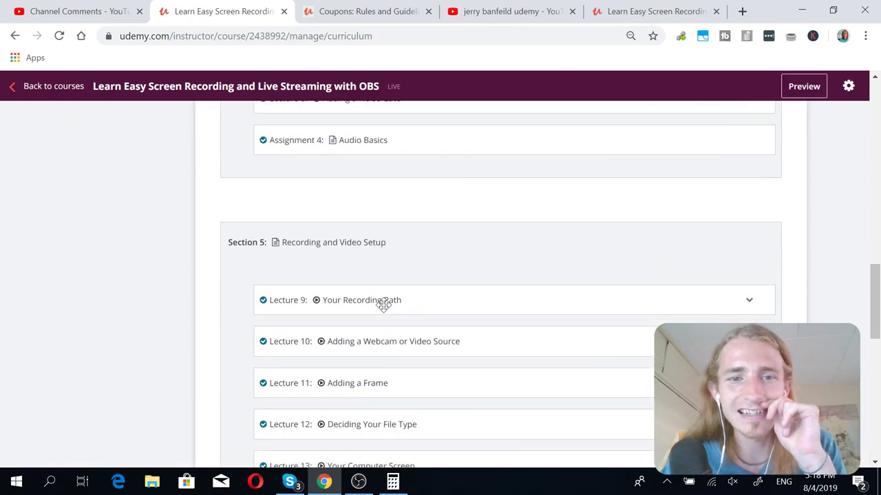
click(171, 360)
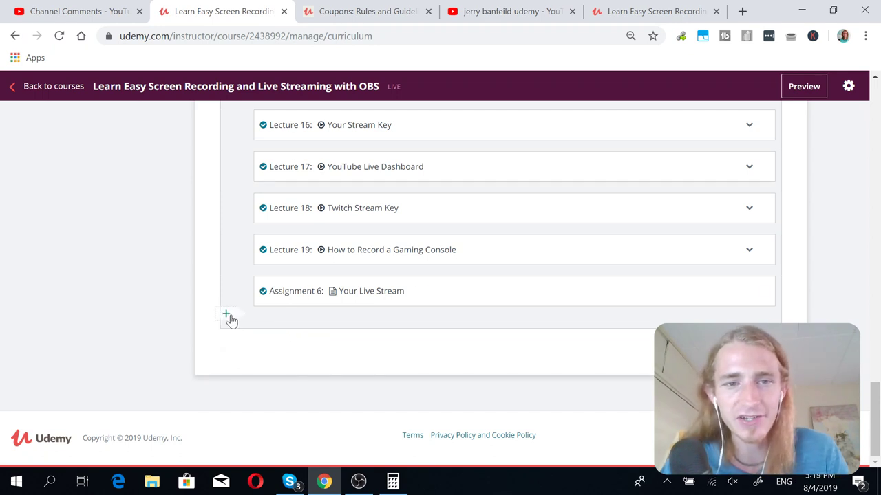
click(230, 318)
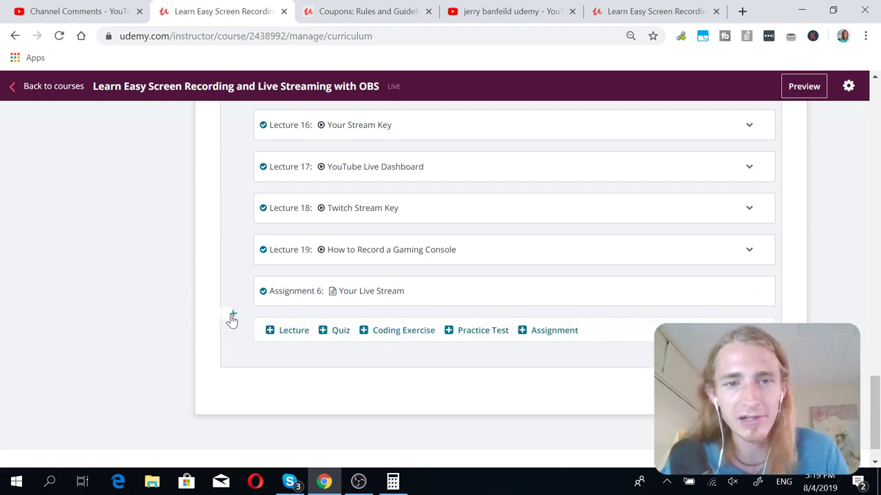
click(294, 331)
text(Bonus)
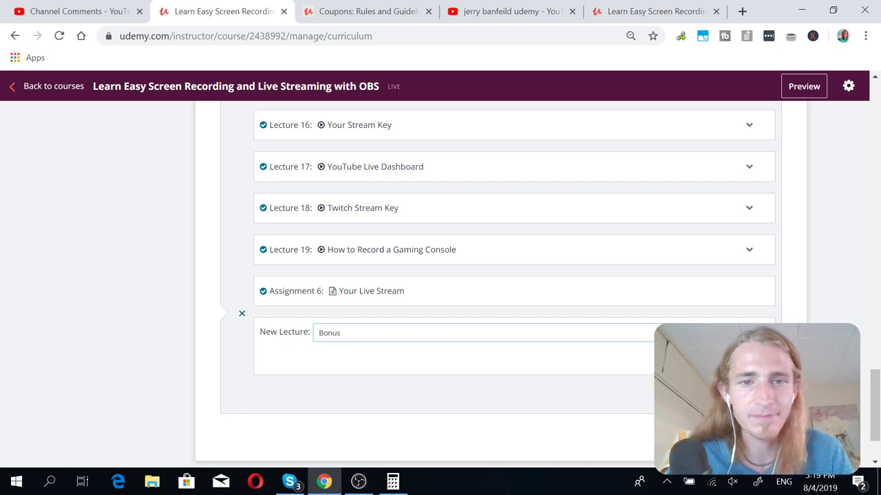
key(Return)
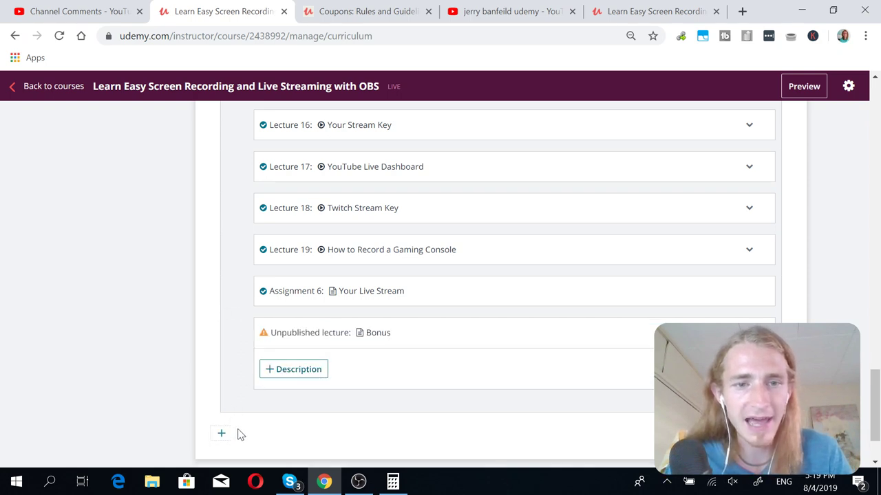
Add a new section titled "Bonus Section" at the end of the curriculum and move the Bonus lecture into it
click(221, 435)
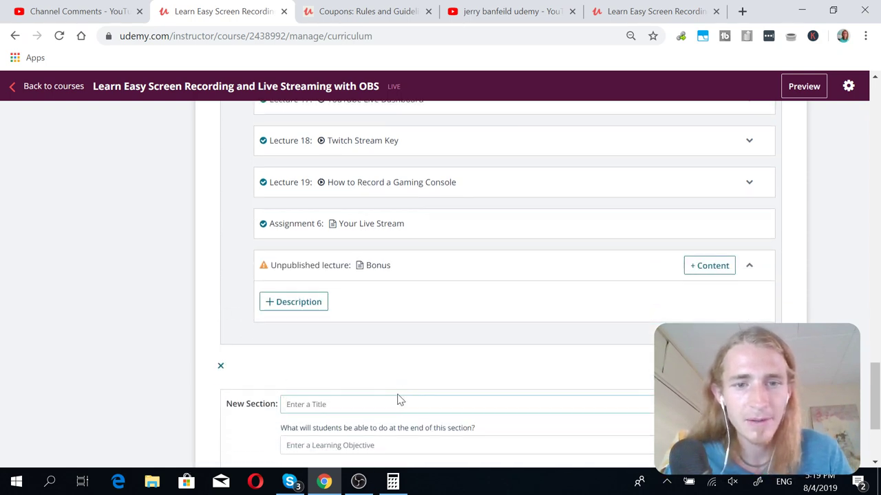
text(Bonus Sec)
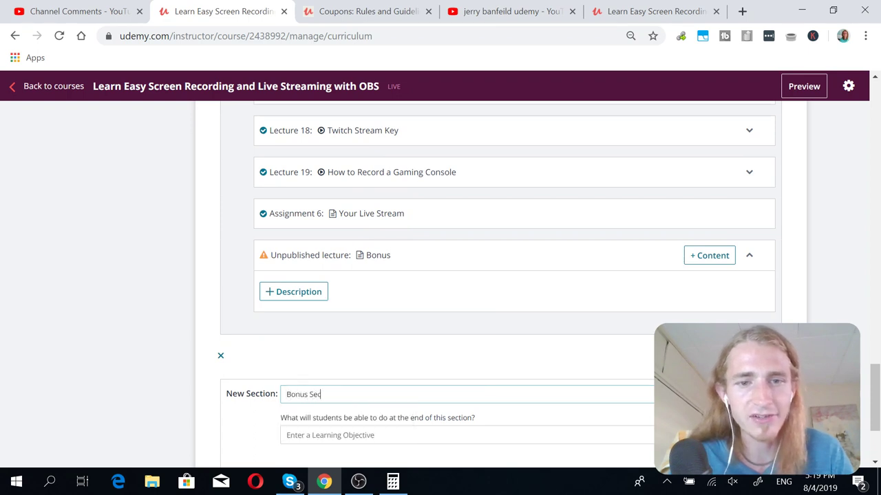
text(tion)
key(Return)
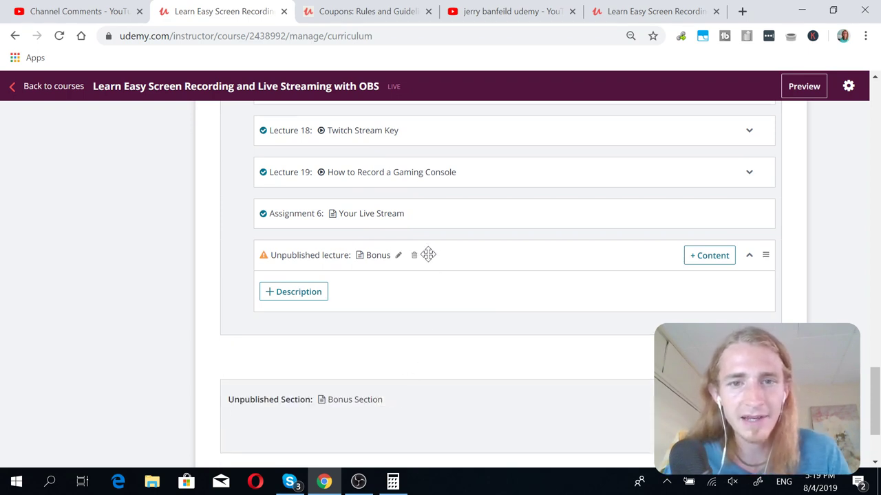
drag(428, 255, 423, 289)
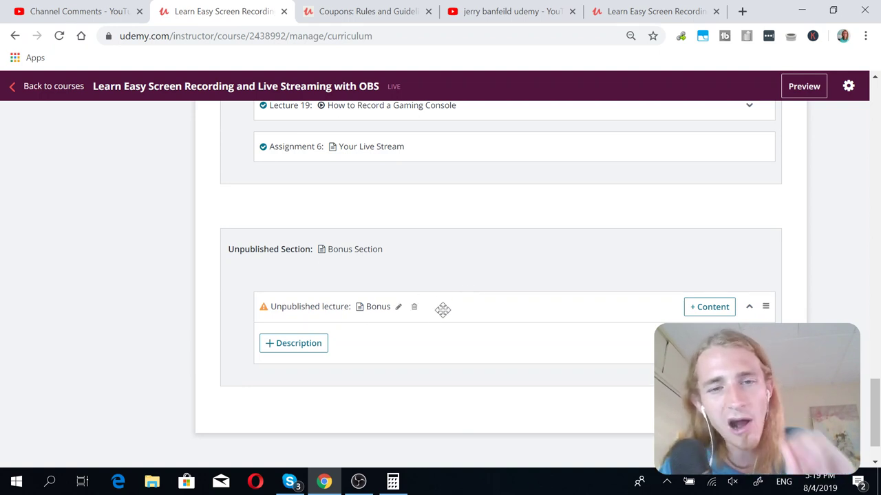
Compare the Coupons: Rules and Guidelines article with the new bonus lecture in the course curriculum
click(322, 11)
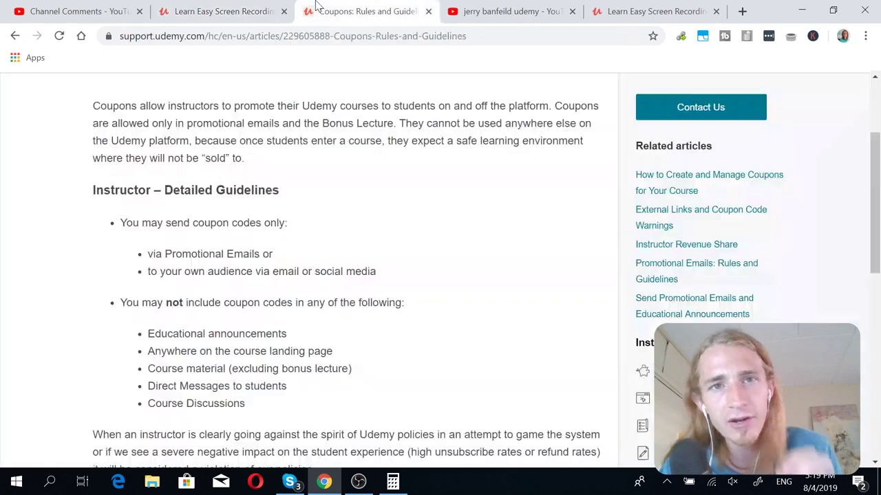
click(223, 12)
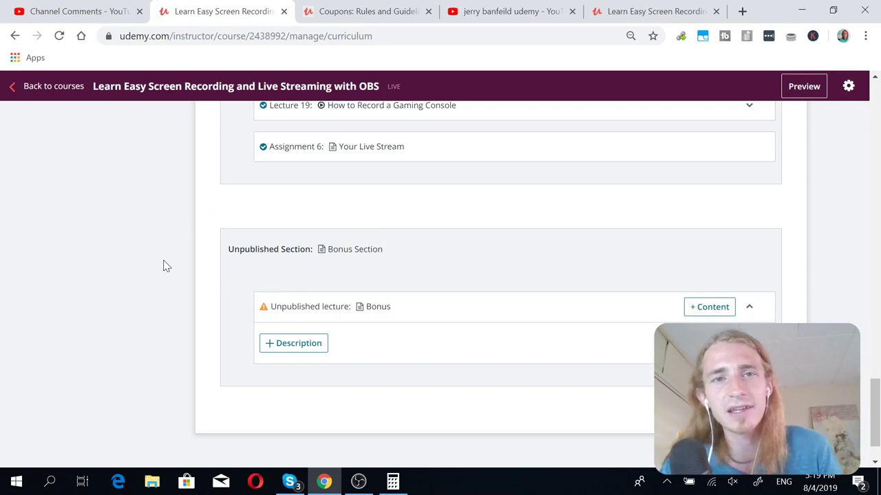
click(331, 12)
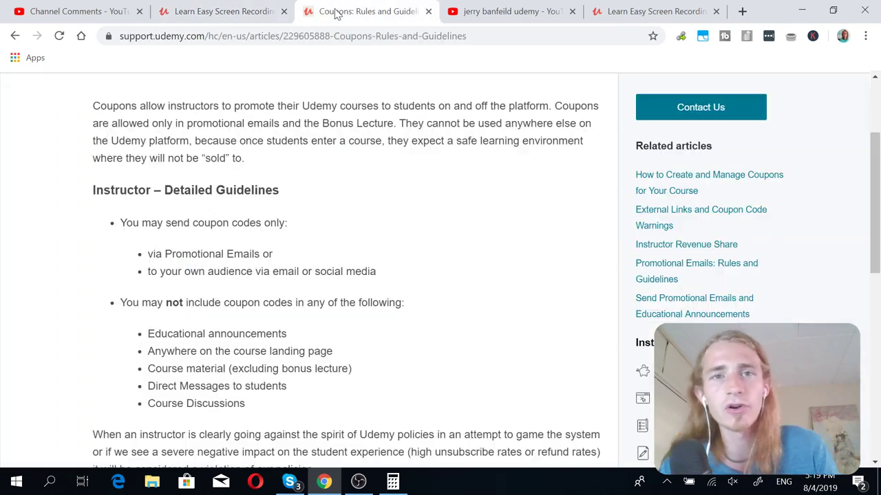
click(258, 5)
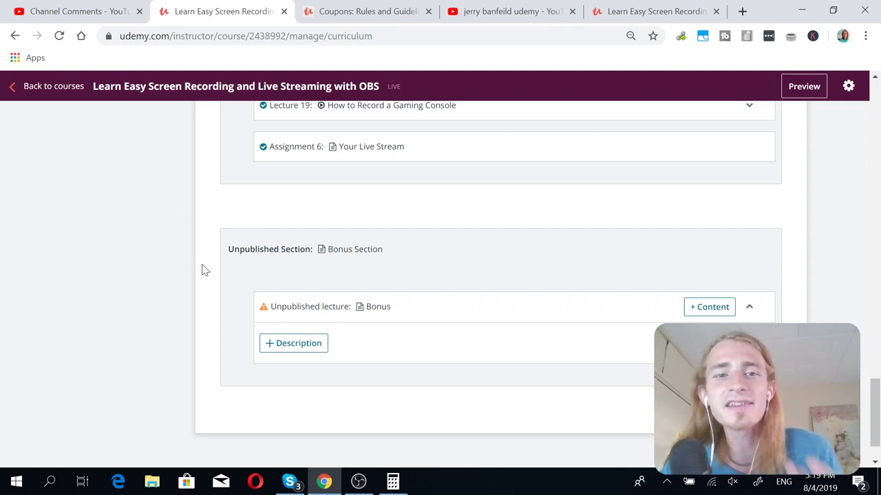
Look through the curriculum's lectures and assignments leading up to the Bonus Section
scroll(202, 269, up, 1)
scroll(202, 269, up, 10)
scroll(202, 269, down, 9)
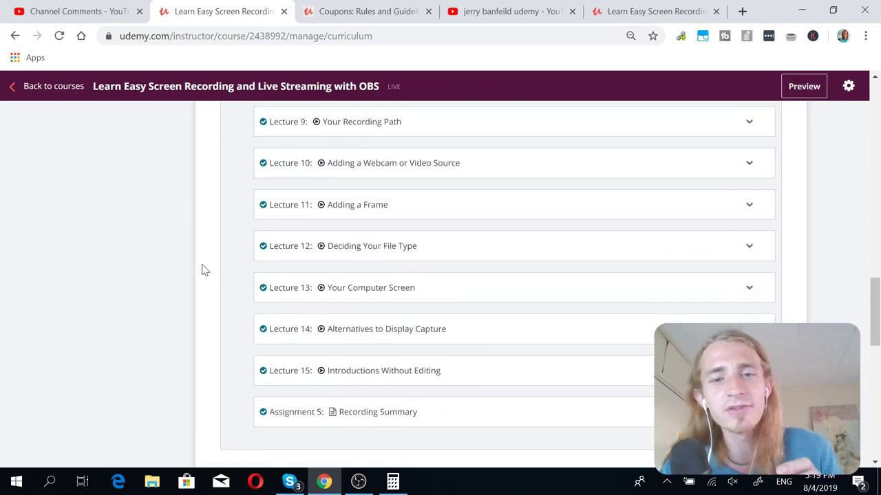
scroll(202, 269, down, 3)
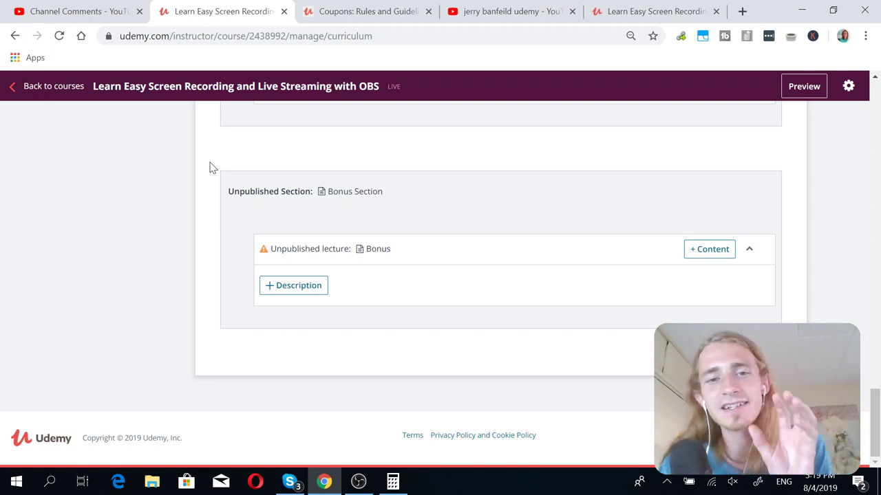
scroll(210, 167, up, 3)
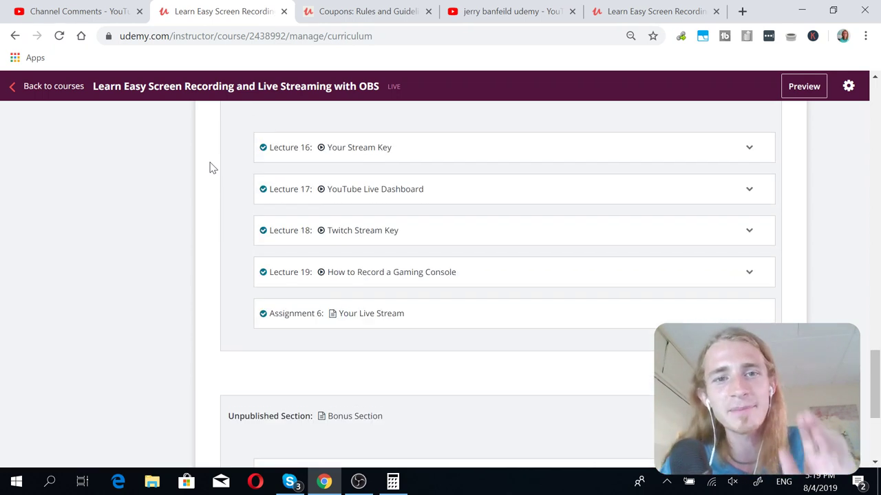
scroll(210, 167, down, 3)
mouse_move(405, 219)
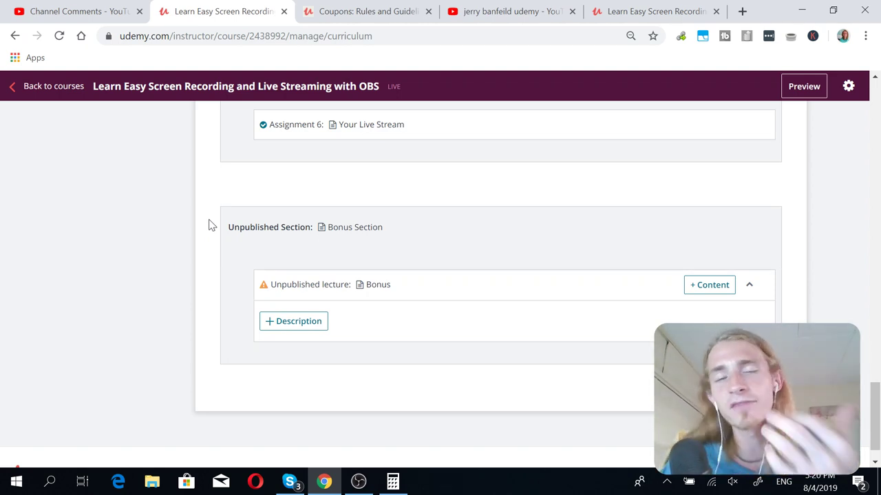
Revisit the coupon article's introduction on where coupons are allowed, and return to the course curriculum
click(338, 9)
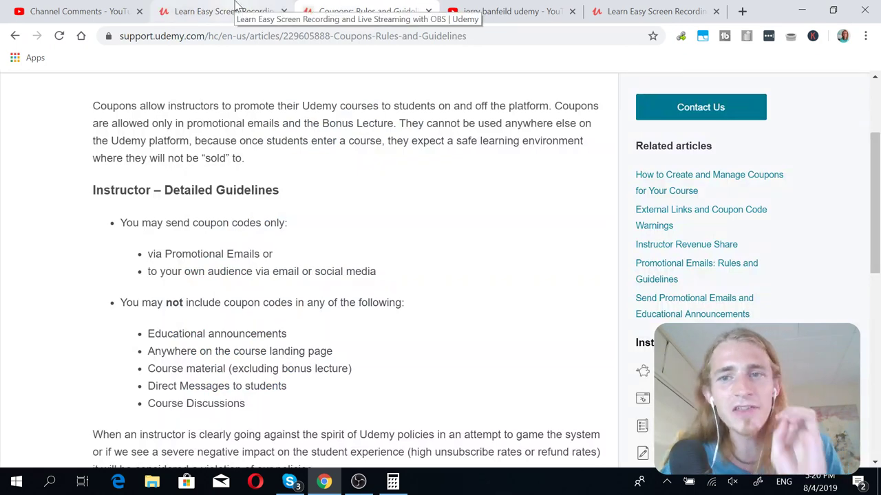
scroll(360, 242, up, 2)
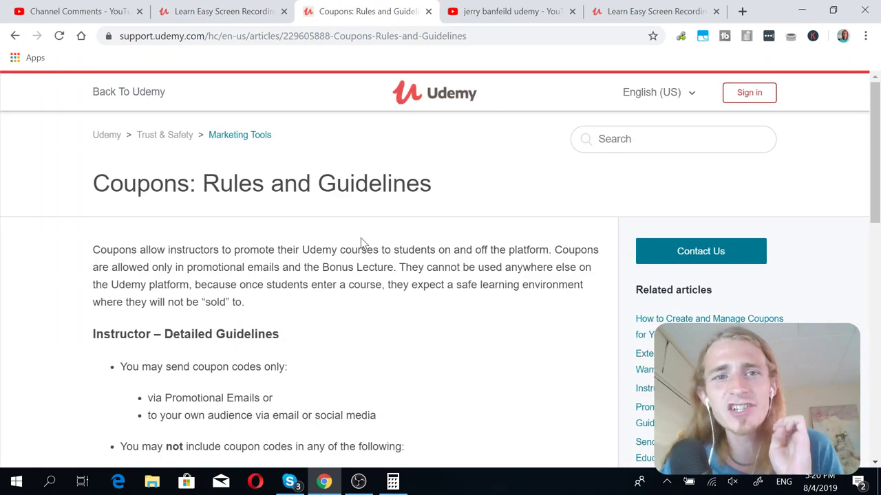
click(199, 7)
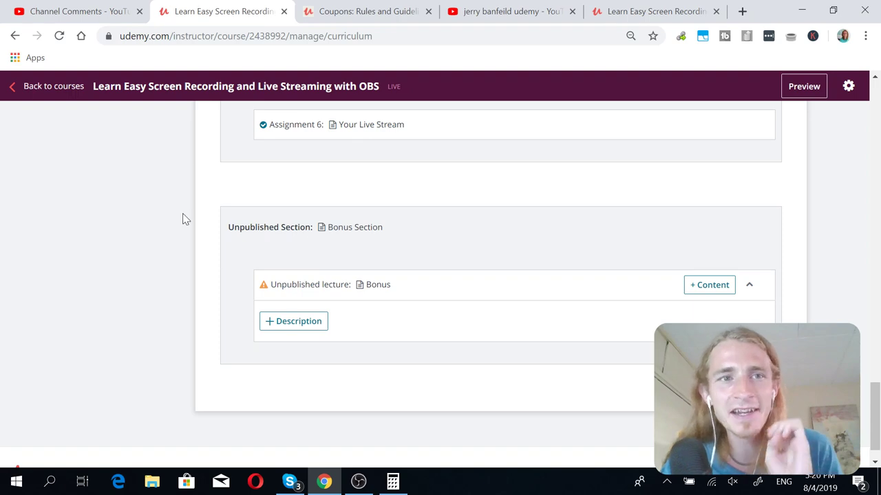
Leave the course editor and show the promotional emails under the instructor announcements for the OBS course
scroll(183, 219, up, 20)
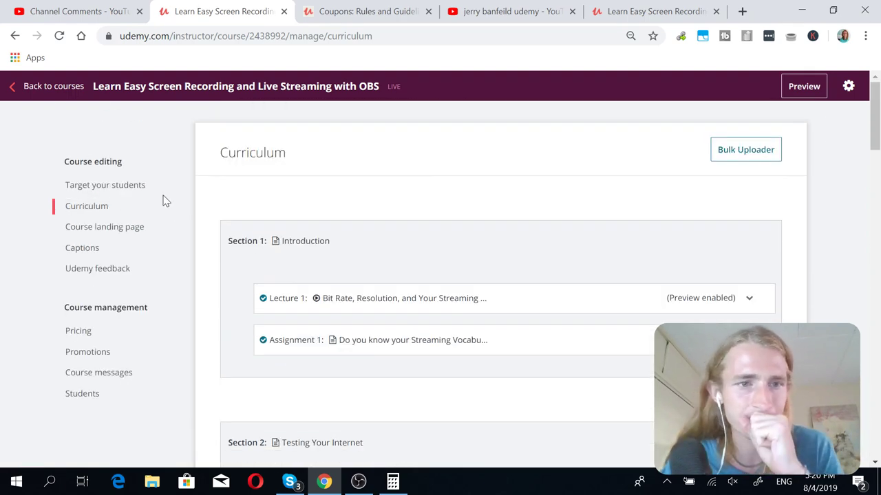
click(31, 88)
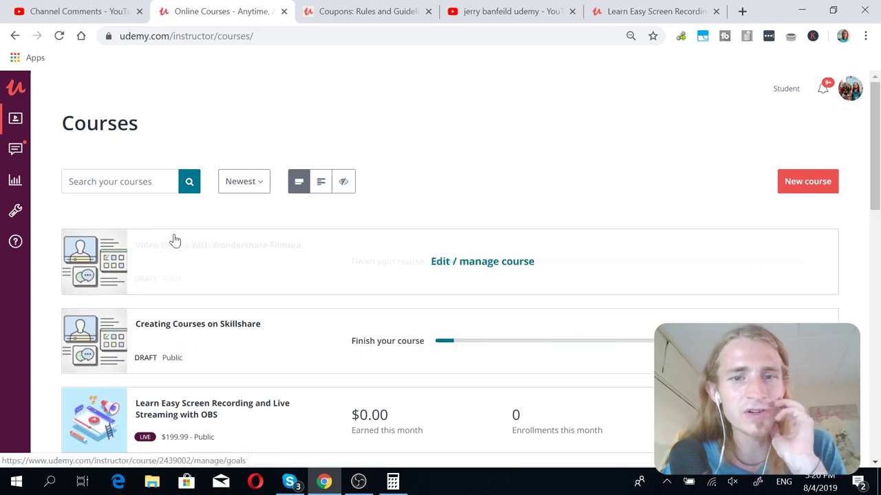
mouse_move(16, 125)
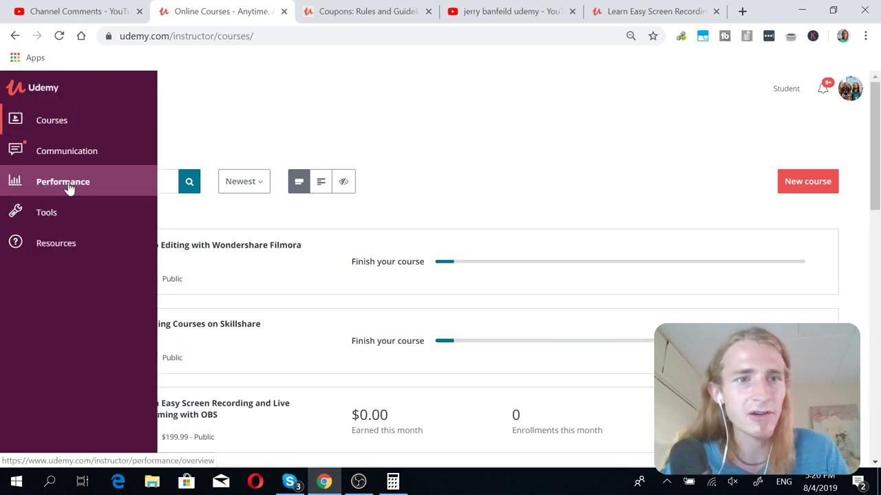
click(70, 224)
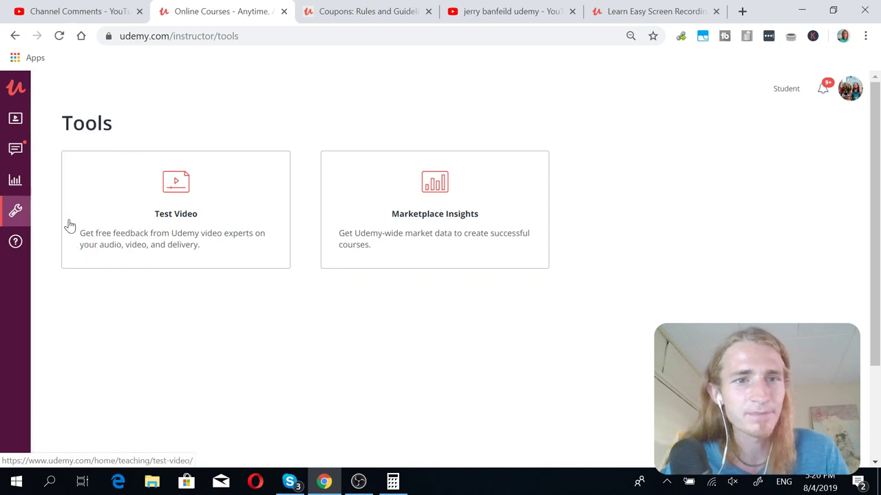
mouse_move(12, 219)
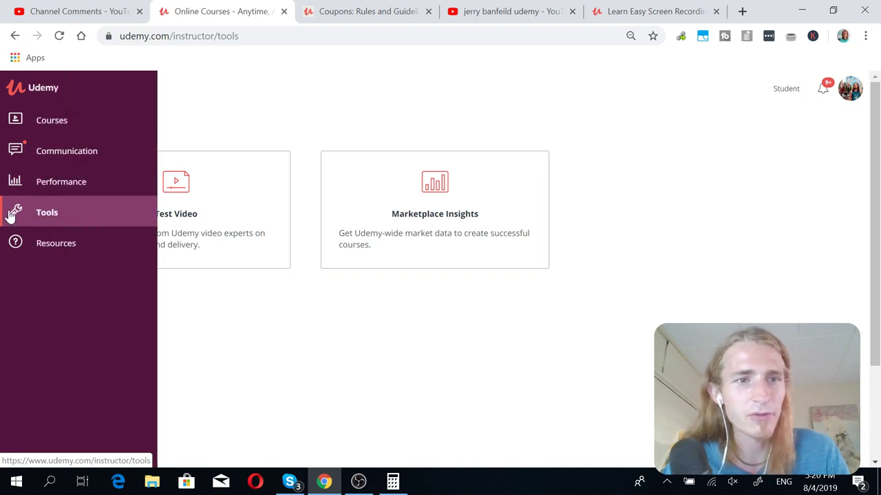
click(27, 157)
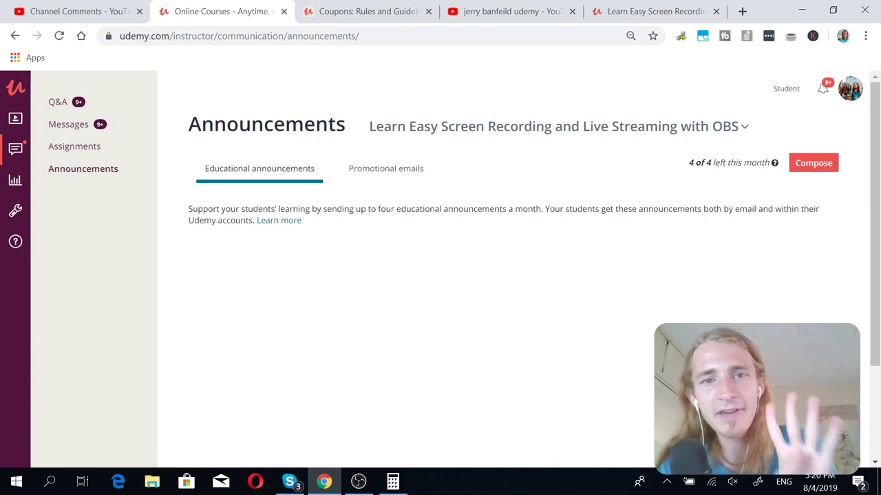
click(384, 172)
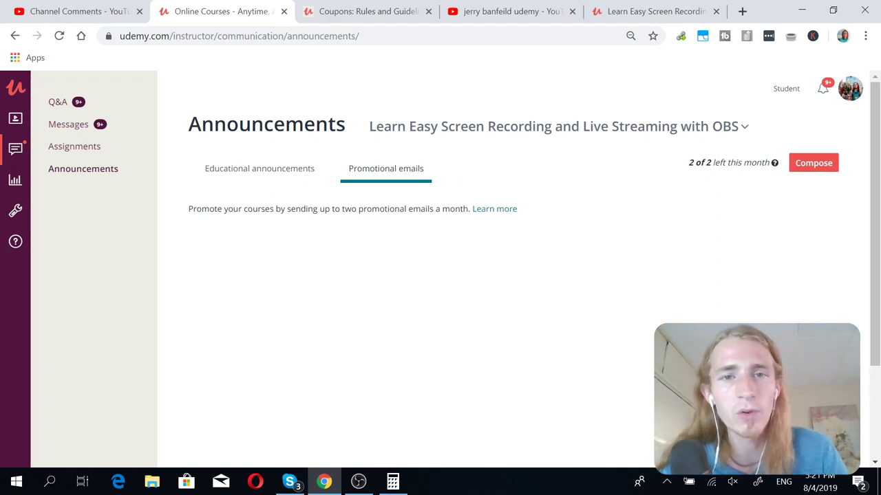
Reopen the Coupons: Rules and Guidelines article and skim its detailed guidelines from start to end
click(376, 9)
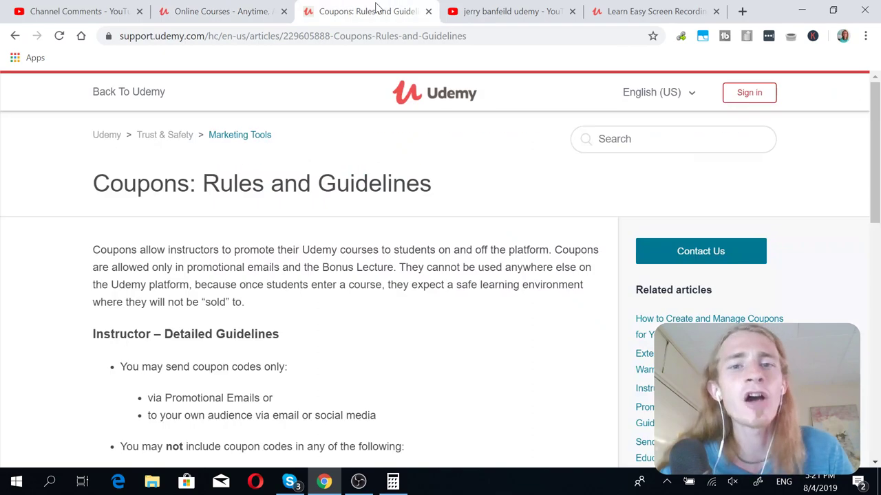
scroll(378, 329, down, 3)
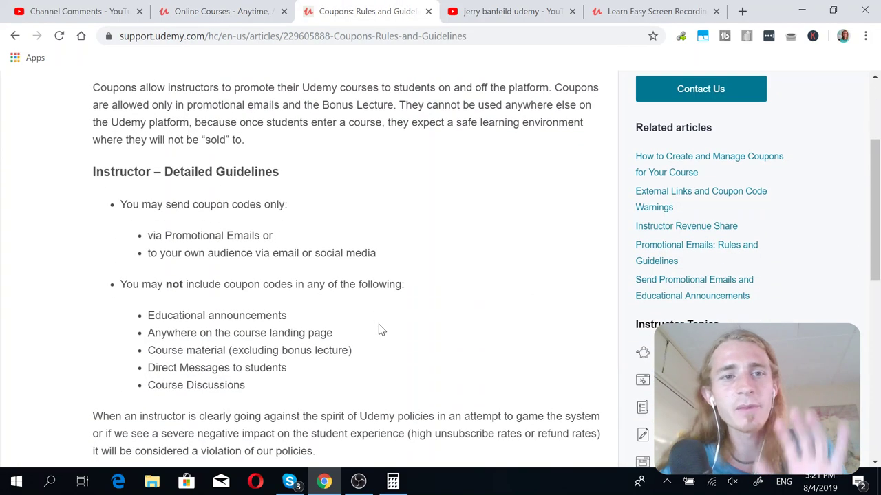
scroll(378, 324, down, 5)
scroll(378, 324, up, 8)
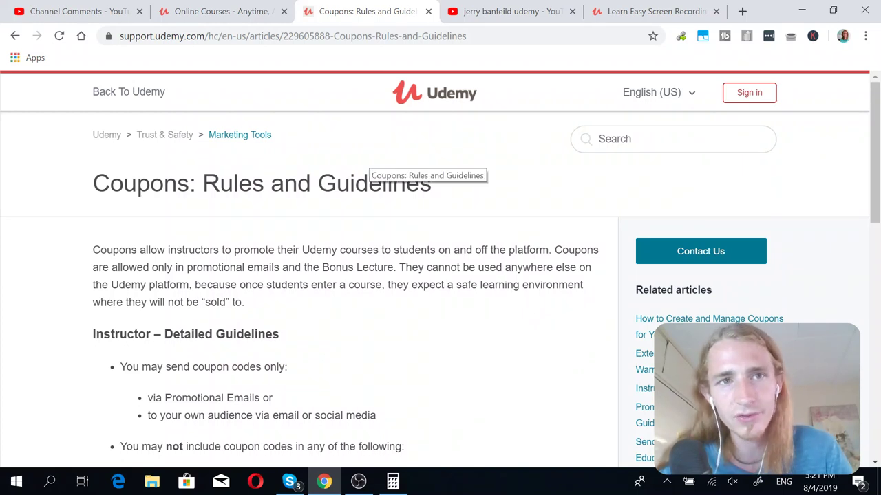
Open the instructor performance overview and inspect the revenue chart for all courses over the last 12 months
click(214, 8)
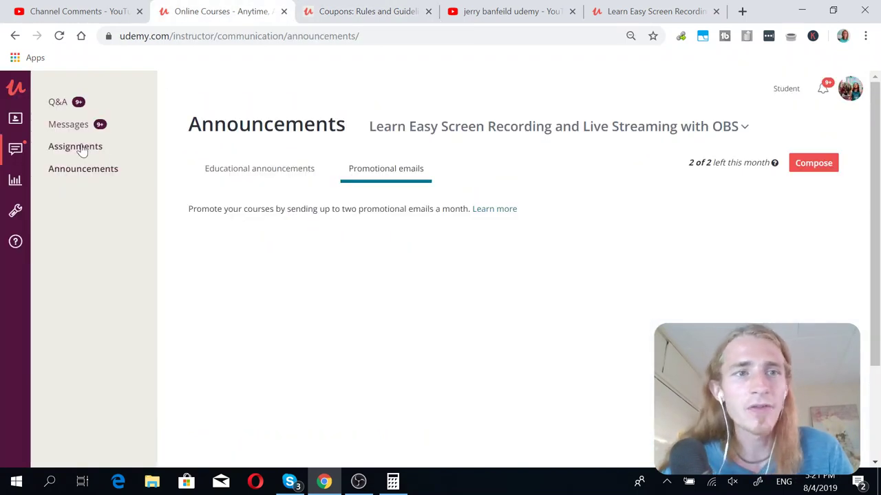
mouse_move(16, 150)
click(14, 184)
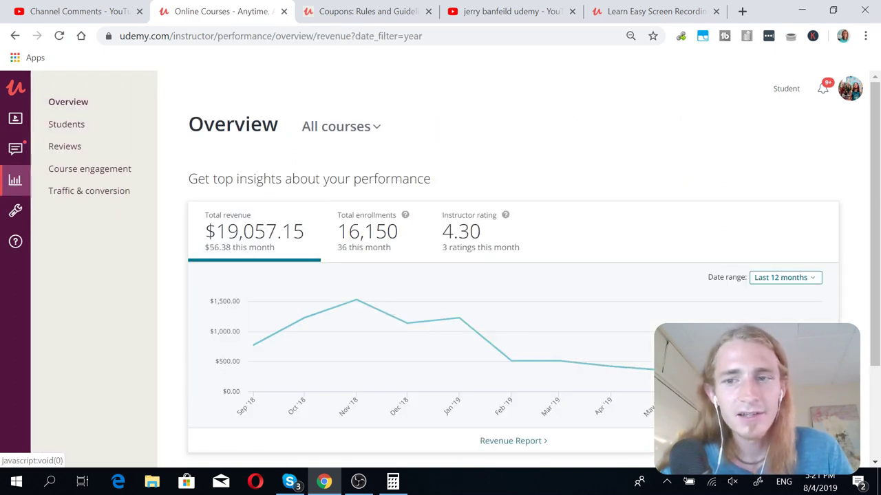
scroll(411, 137, down, 1)
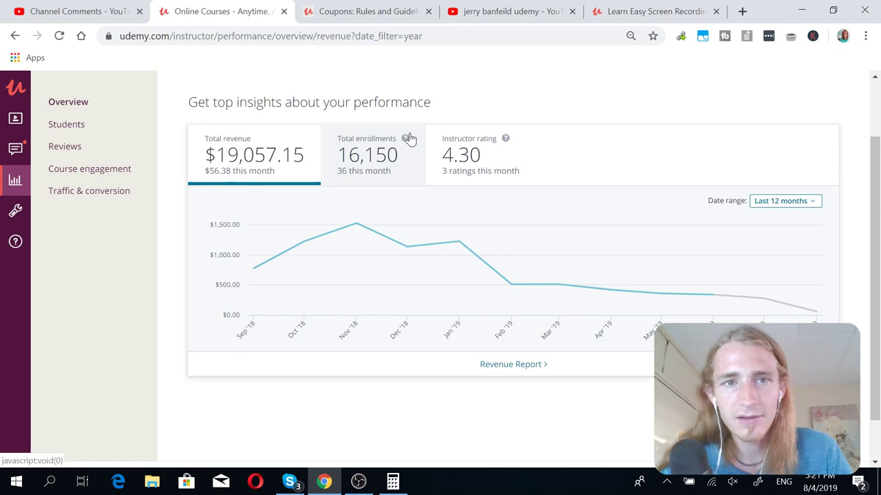
mouse_move(353, 248)
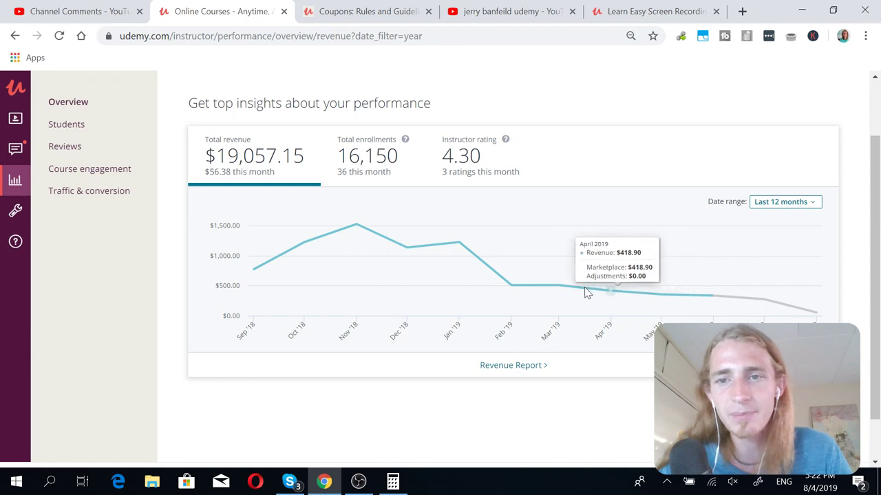
Open the Revenue Report and examine the monthly earnings breakdown by source in the chart
click(509, 365)
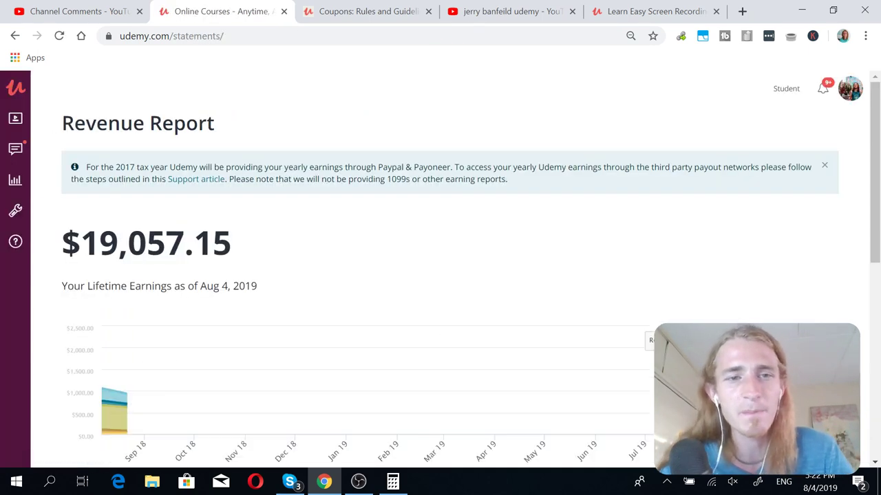
scroll(492, 275, down, 2)
scroll(493, 275, down, 1)
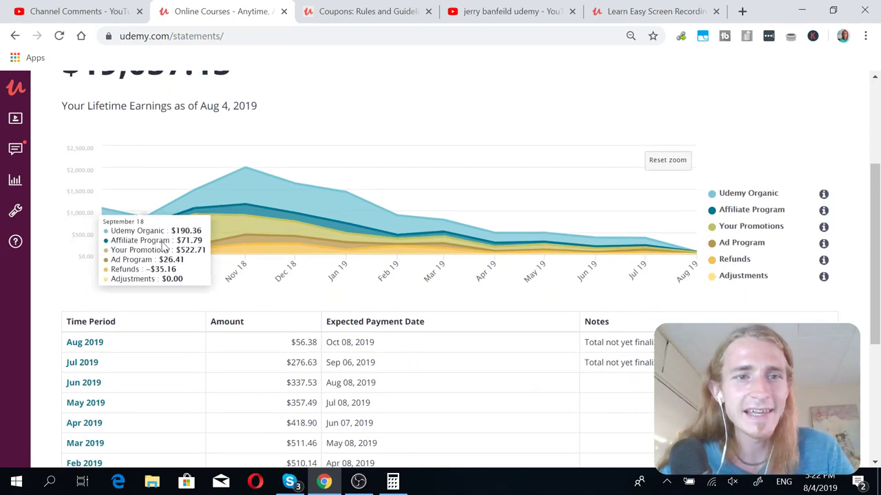
mouse_move(248, 191)
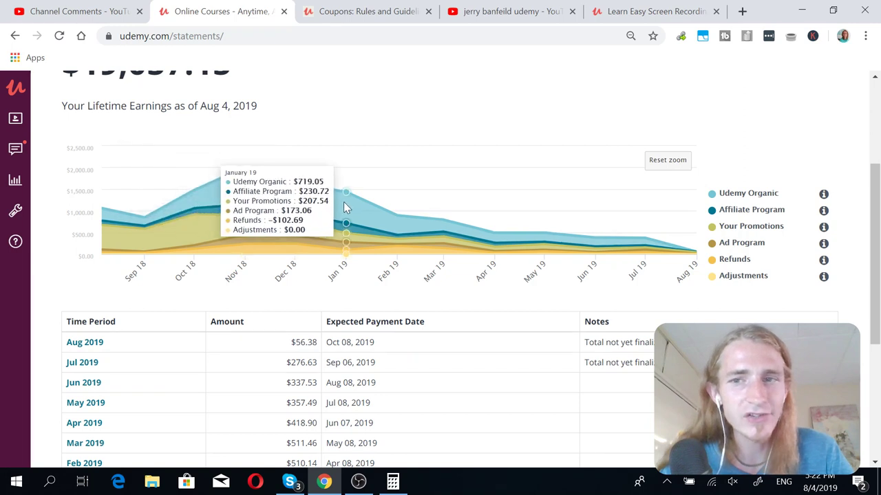
scroll(406, 85, up, 1)
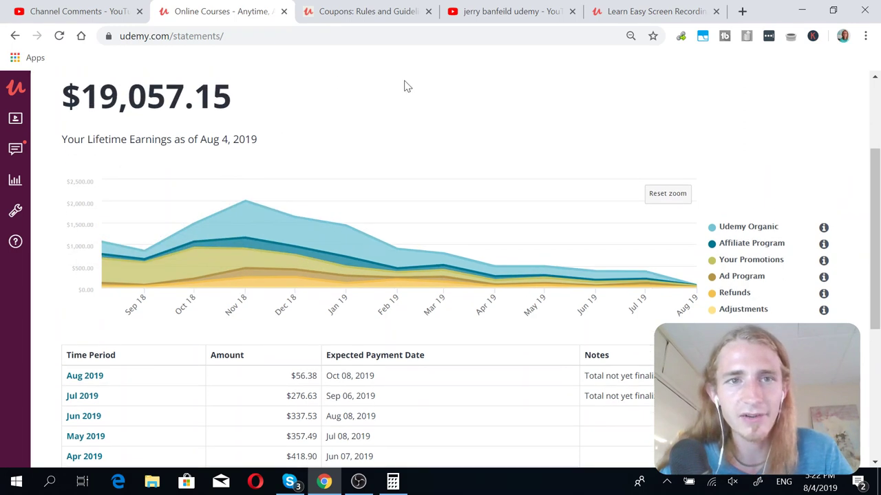
Reset the earnings chart's zoom to its full date range and compare the revenue sources month by month
click(668, 193)
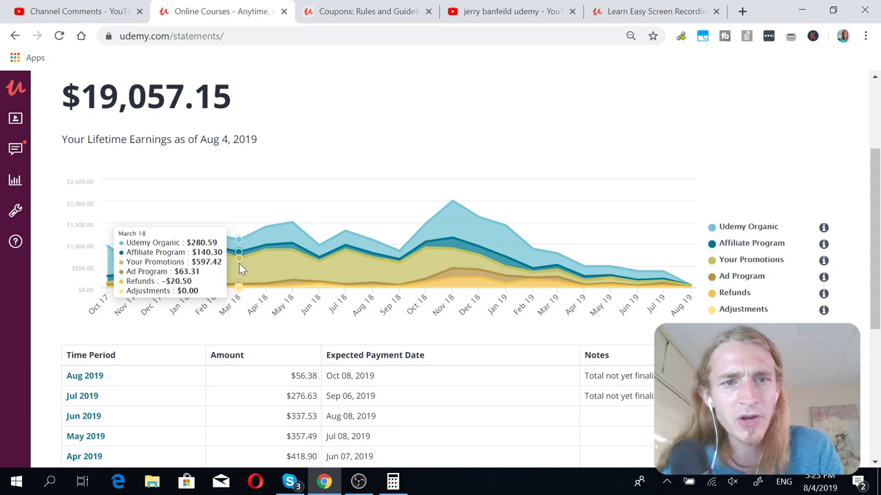
scroll(239, 262, up, 5)
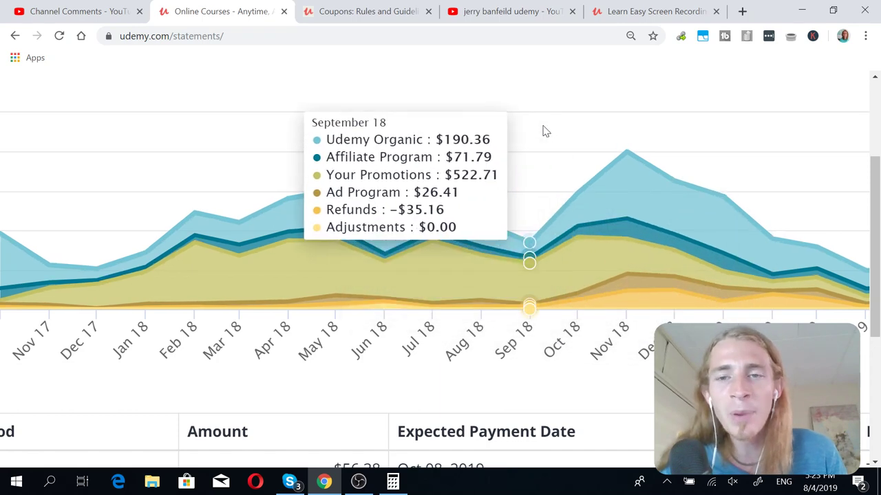
scroll(543, 131, right, 5)
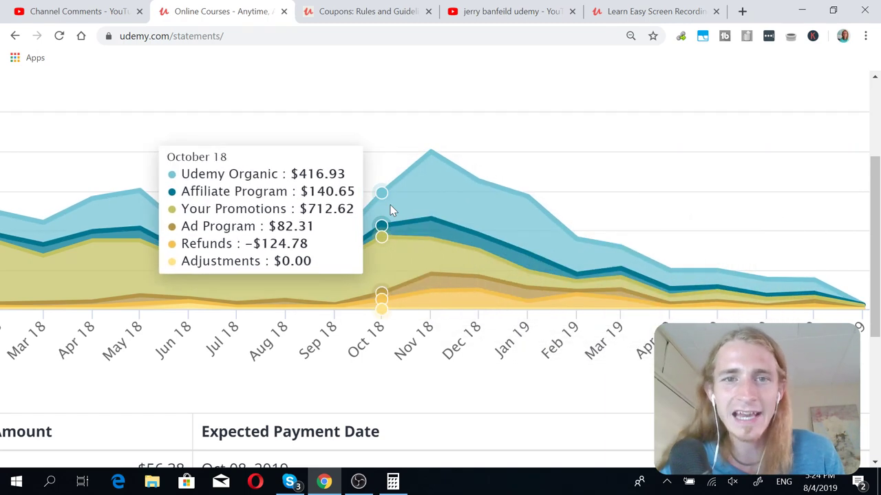
key(ctrl+minus)
key(ctrl+minus)
key(ctrl+minus)
key(ctrl+minus)
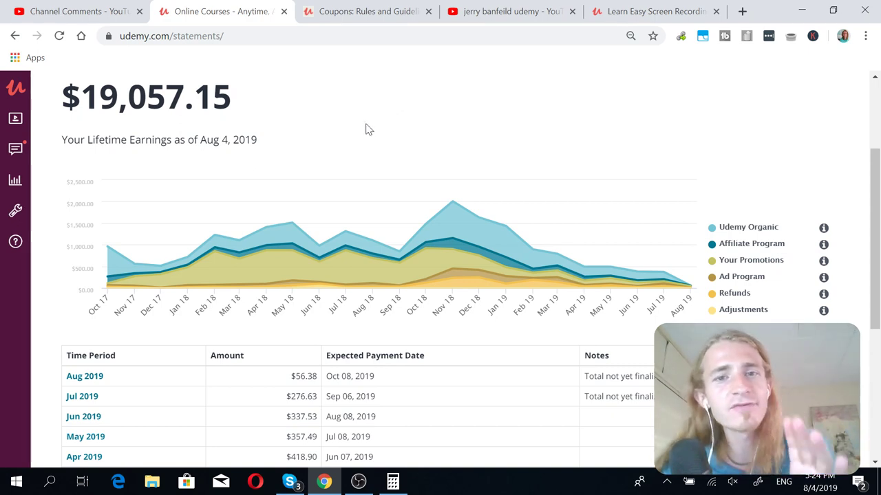
mouse_move(412, 237)
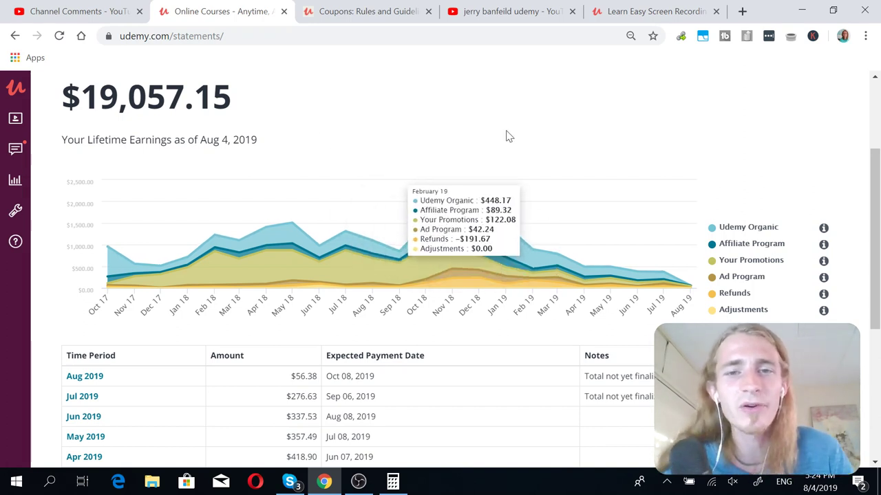
Revisit the viewer's question in the YouTube channel comments, and open the Google Ads campaigns overview in a new tab
click(36, 5)
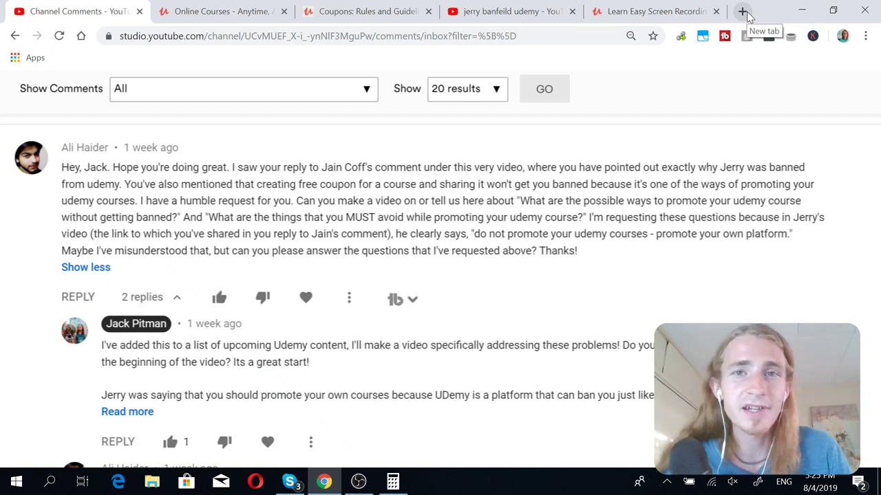
click(743, 11)
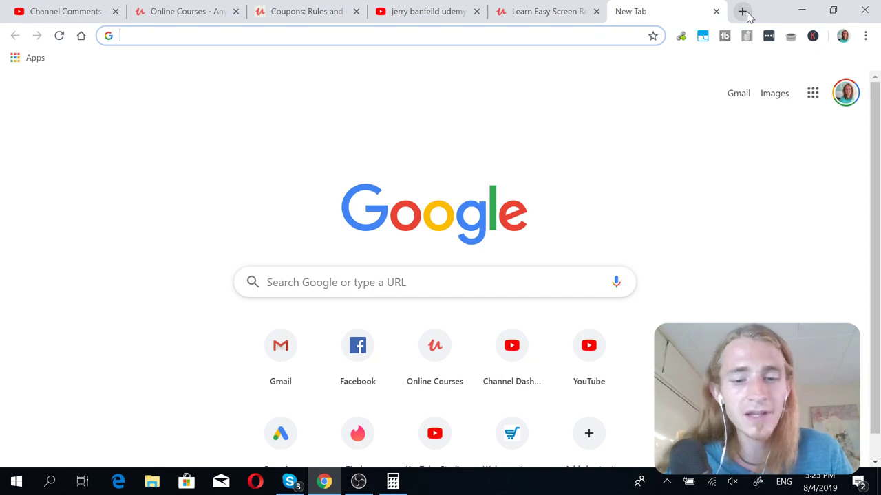
text(ads)
key(Return)
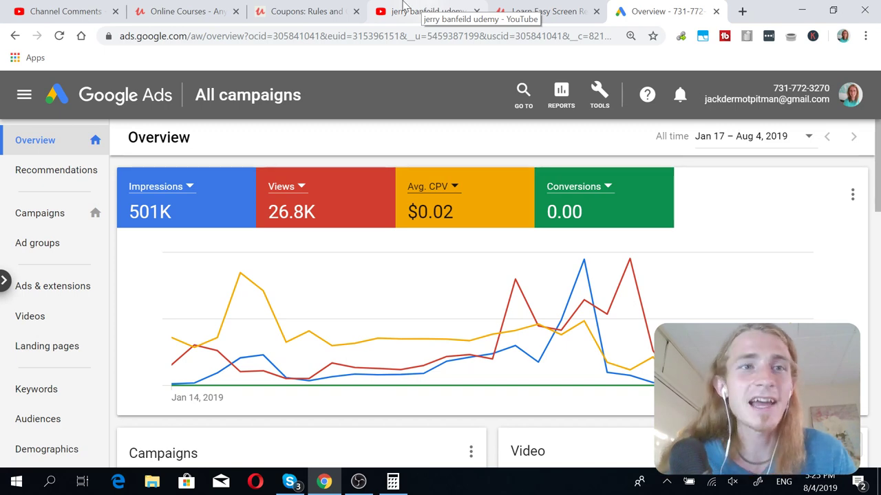
Return briefly to the viewer's comment, and show the call options on the instructor's Calendly scheduling page in a new tab
click(63, 8)
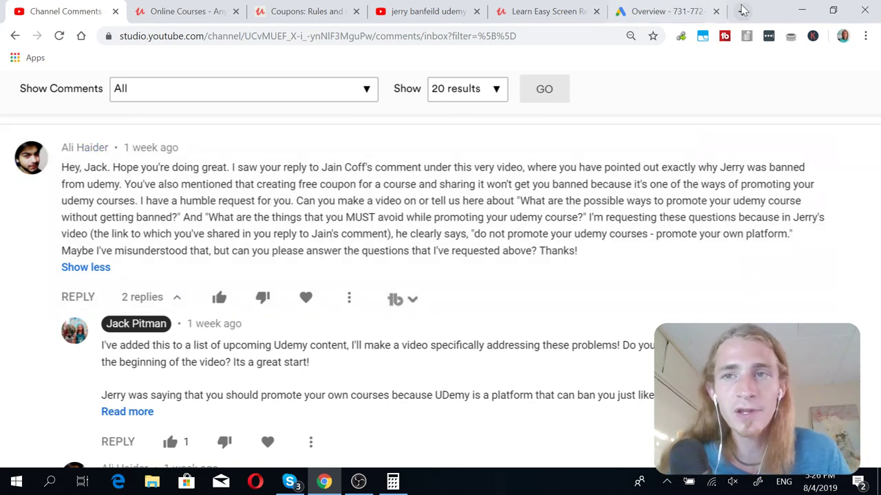
click(741, 11)
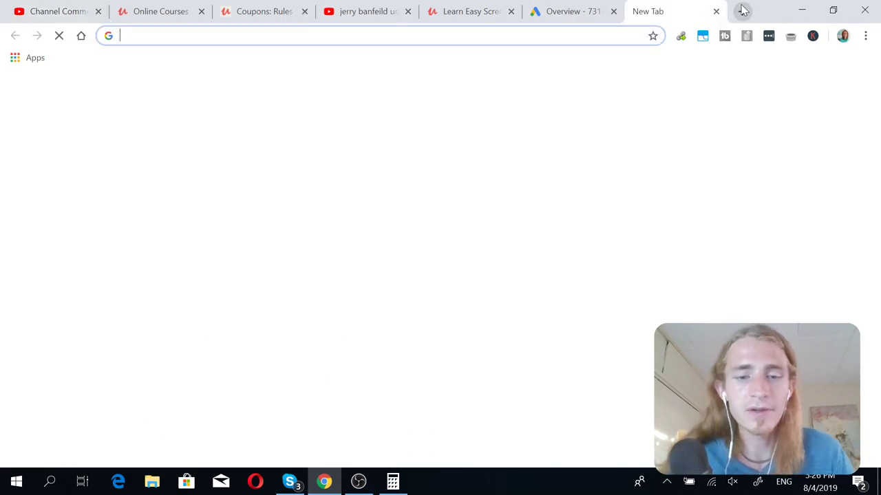
text(caledn)
key(BackSpace)
key(BackSpace)
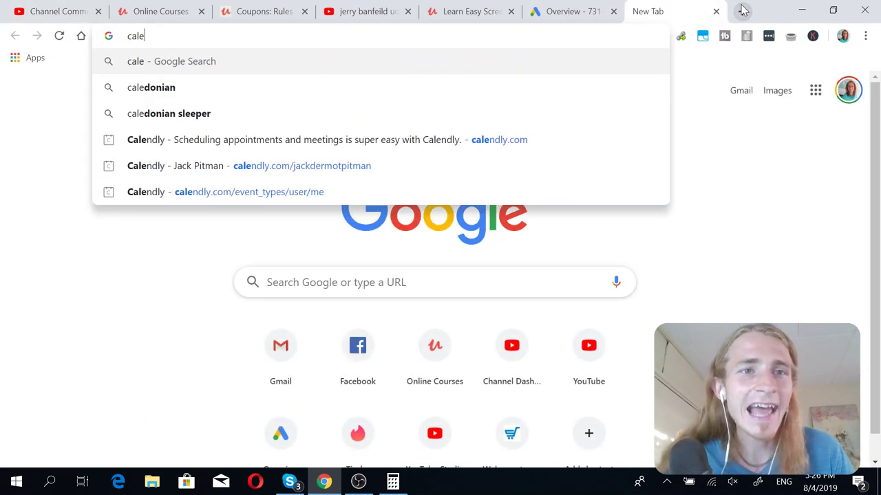
text(ndly.c)
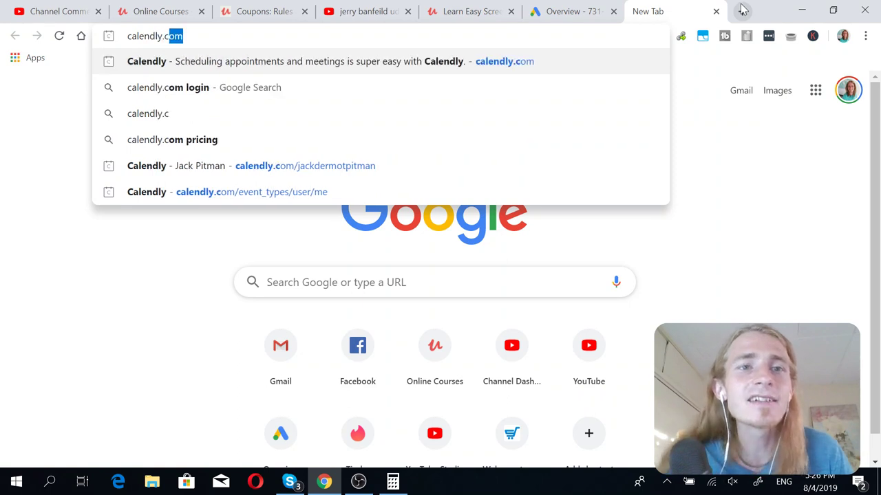
text(om/jackdermotpitm)
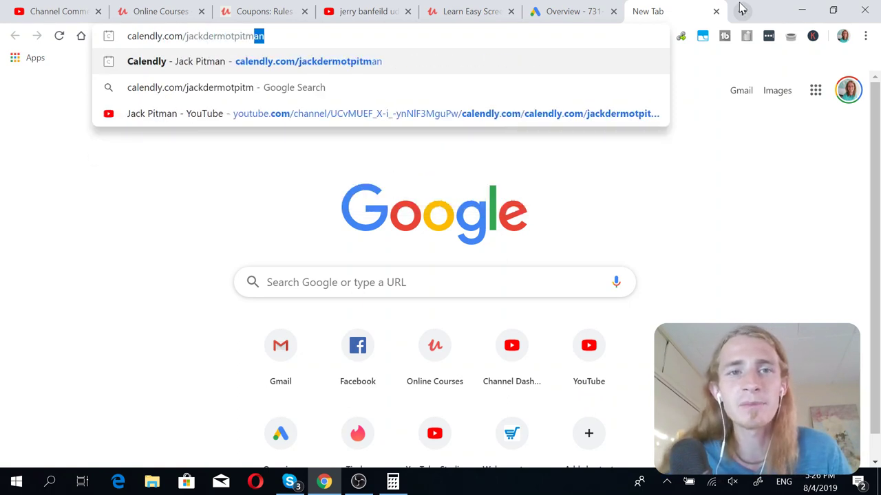
key(Return)
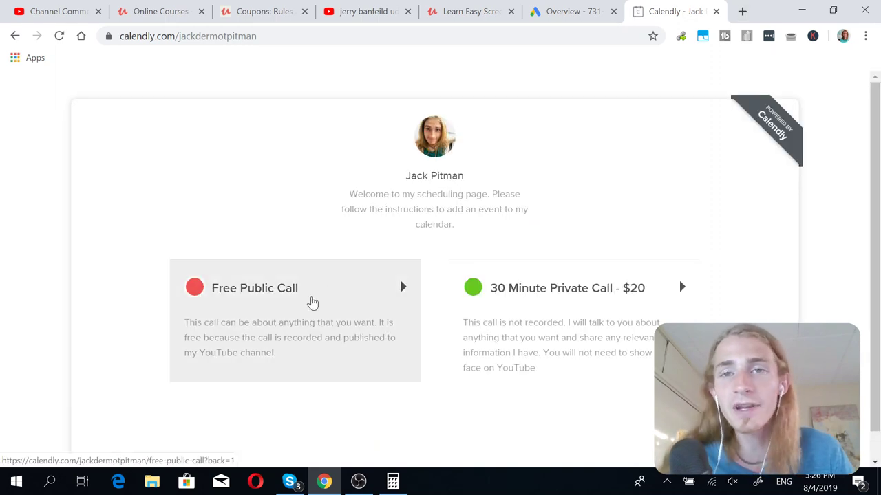
scroll(311, 303, down, 1)
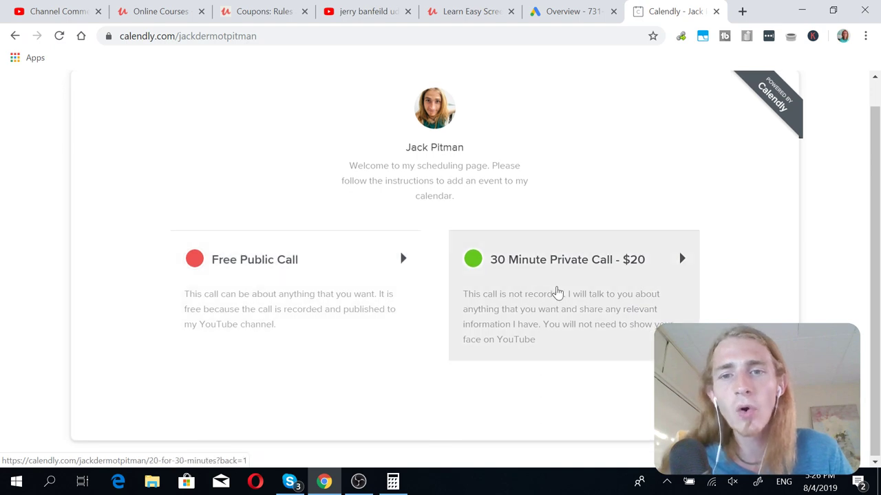